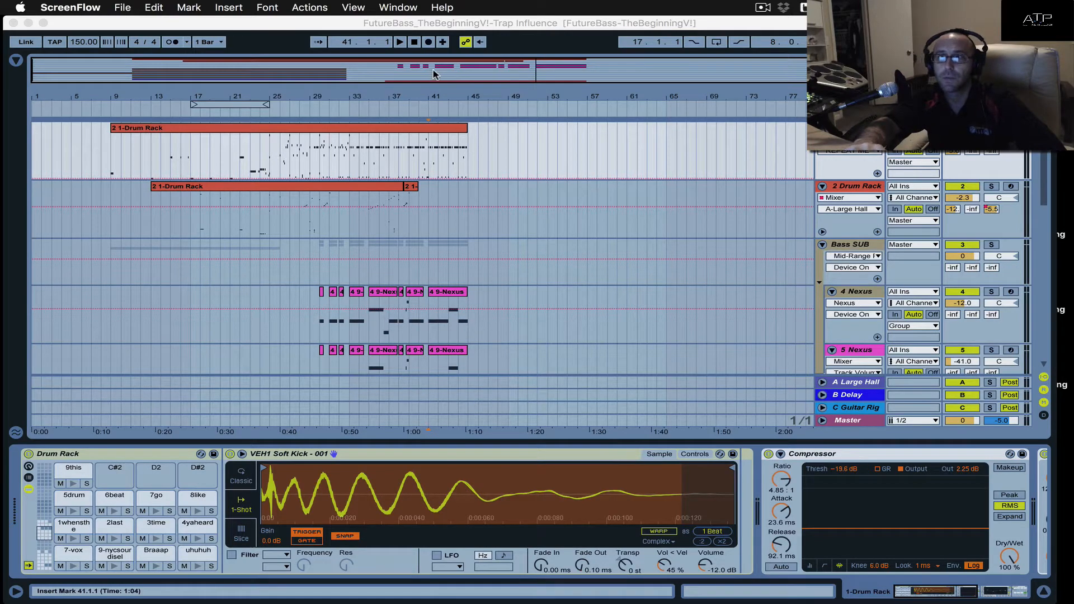
Inspect the devices on the 11 SynthMaster, Dark Synth, 4 Nexus and 5 Nexus tracks in turn.
{"action": "left_click", "coordinate": [415, 41]}
{"action": "scroll", "coordinate": [369, 209], "scroll_direction": "down", "scroll_amount": 5}
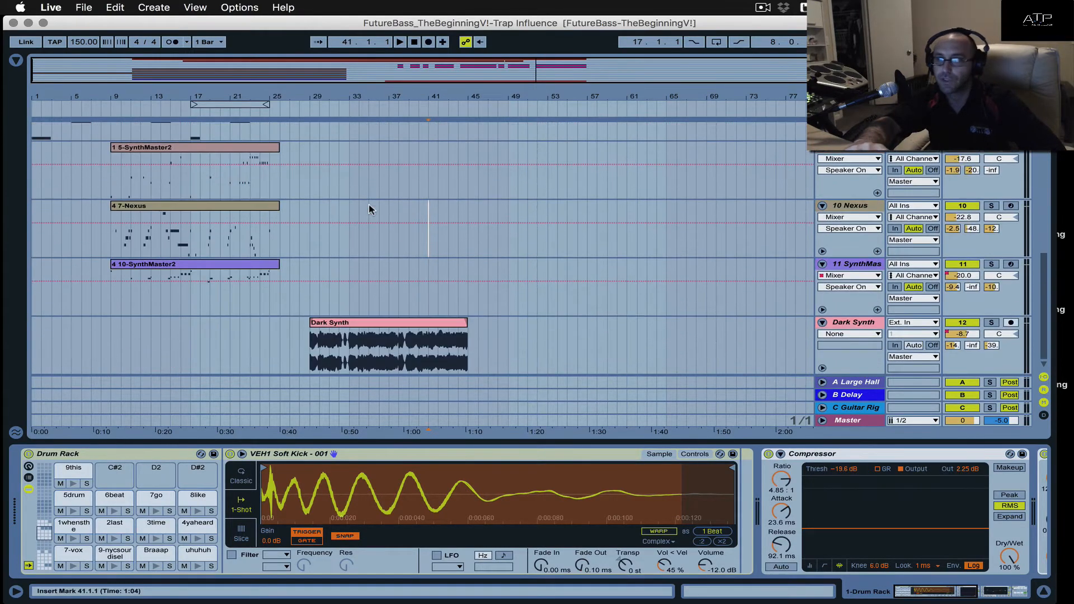
{"action": "left_click", "coordinate": [849, 269]}
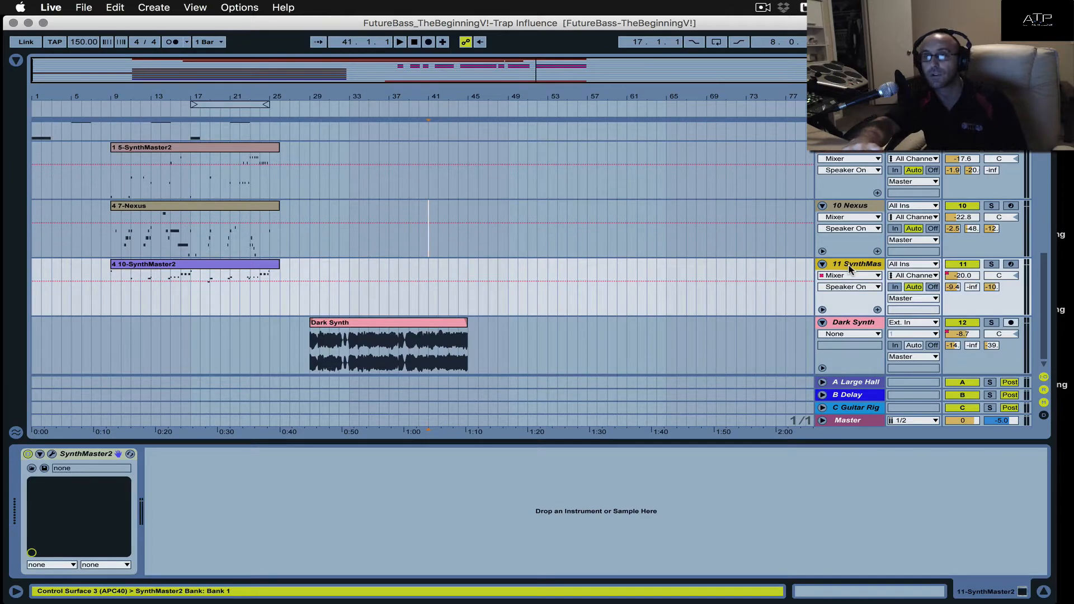
{"action": "scroll", "coordinate": [849, 269], "scroll_direction": "up", "scroll_amount": 10}
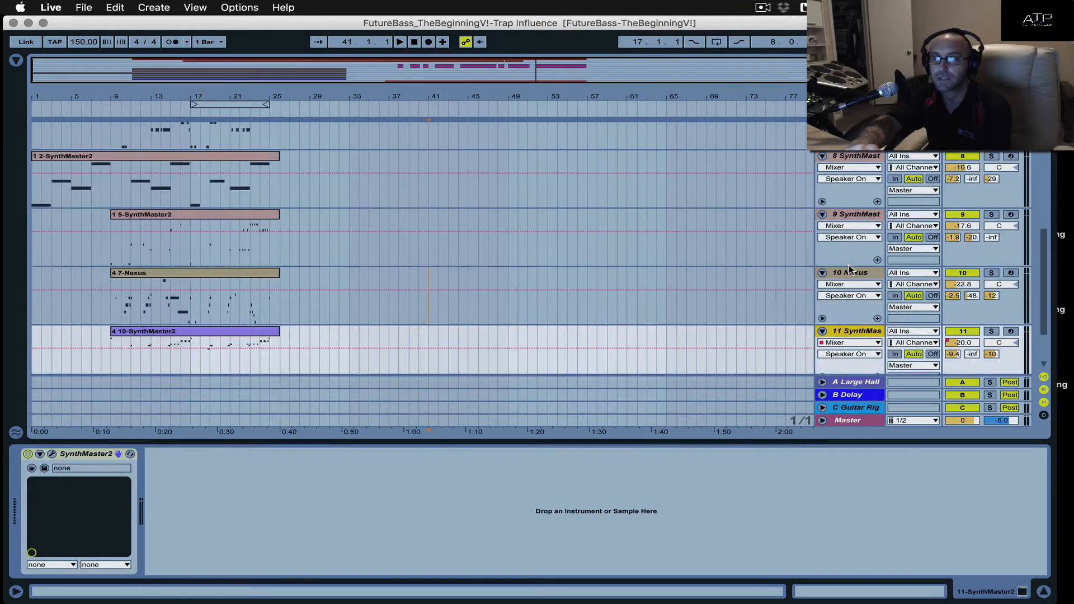
{"action": "scroll", "coordinate": [849, 269], "scroll_direction": "down", "scroll_amount": 6}
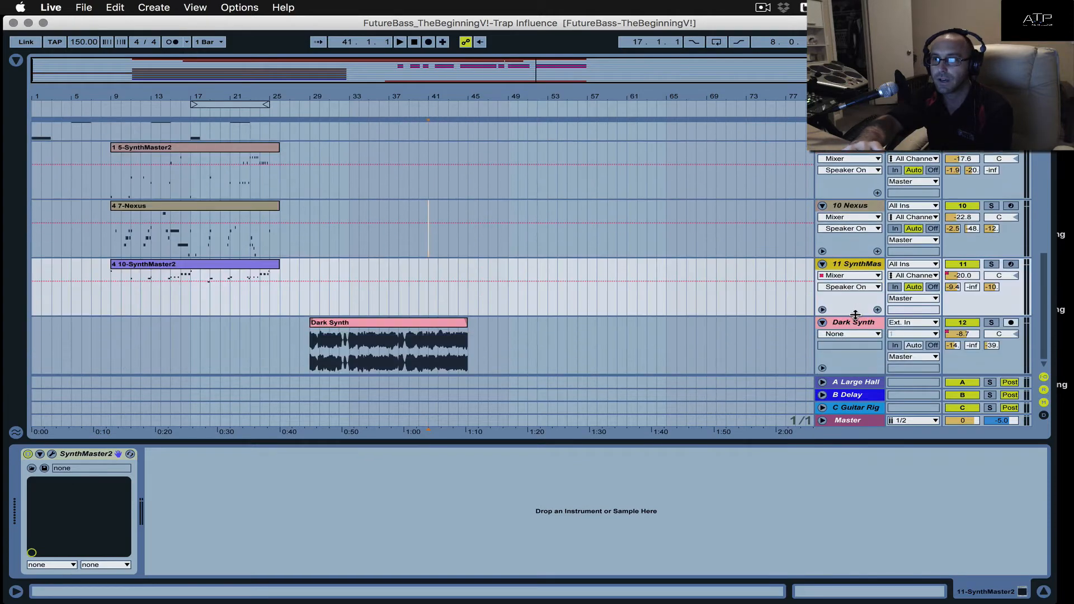
{"action": "left_click", "coordinate": [851, 322]}
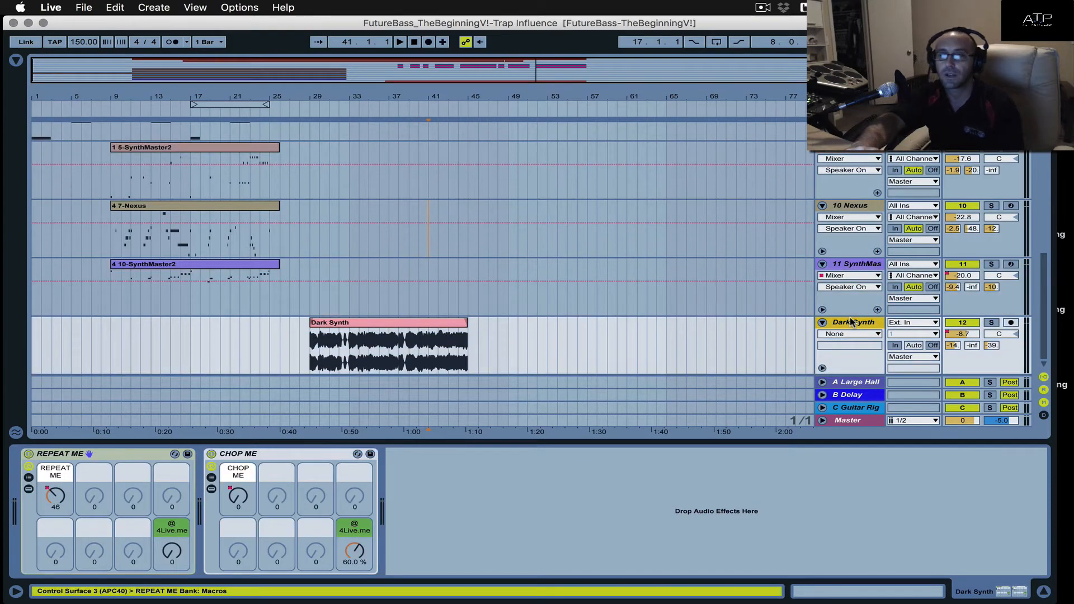
{"action": "scroll", "coordinate": [850, 322], "scroll_direction": "up", "scroll_amount": 8}
{"action": "left_click", "coordinate": [855, 285]}
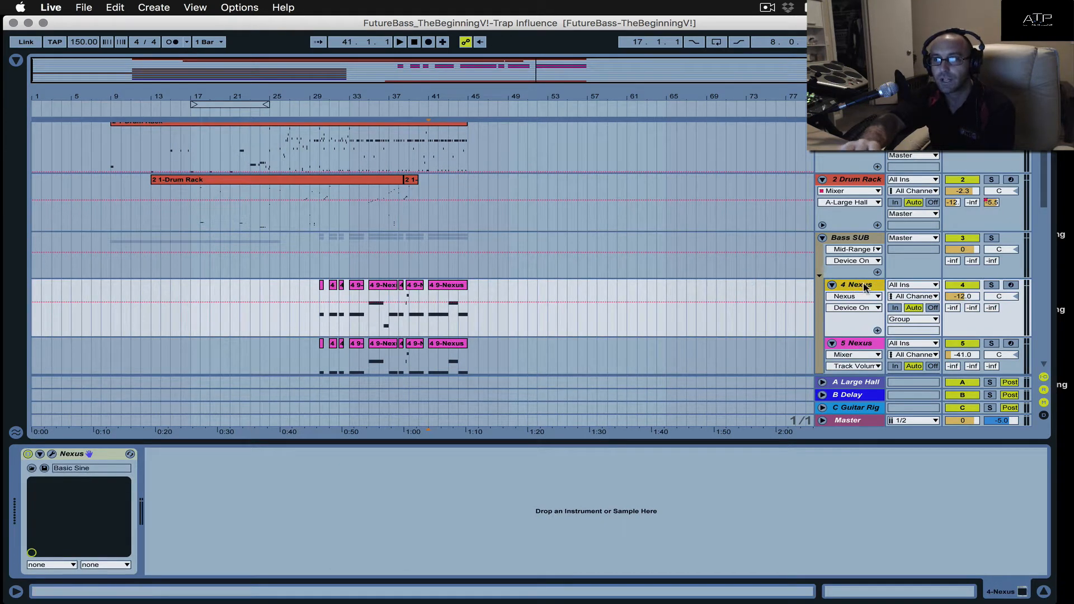
{"action": "left_click", "coordinate": [861, 343]}
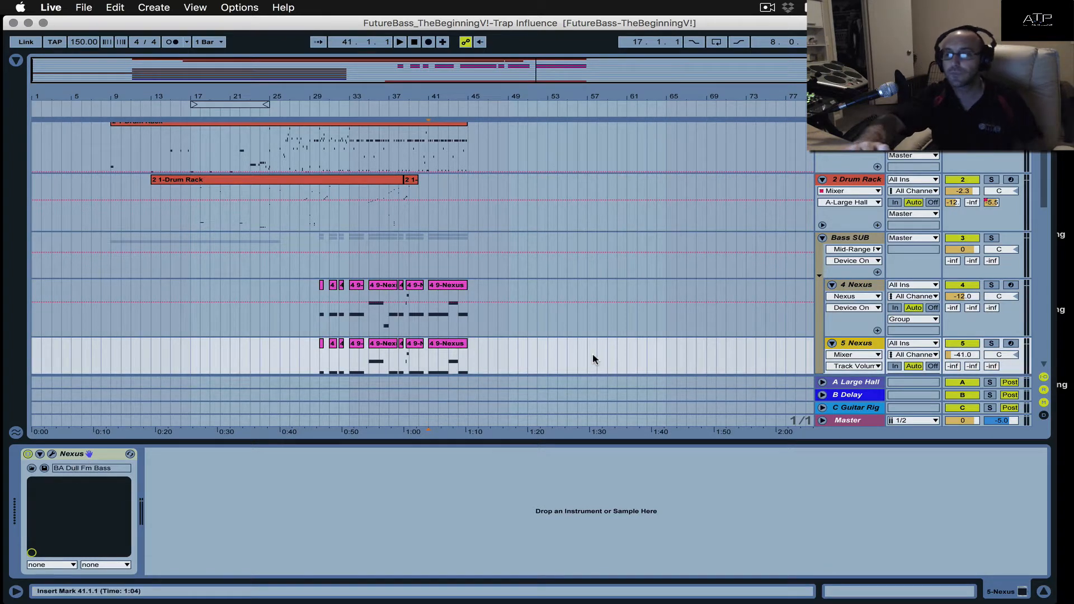
Play the arrangement from the start and select the 2-SynthMaster2 clip on track 8 to show its devices.
{"action": "left_click", "coordinate": [400, 42]}
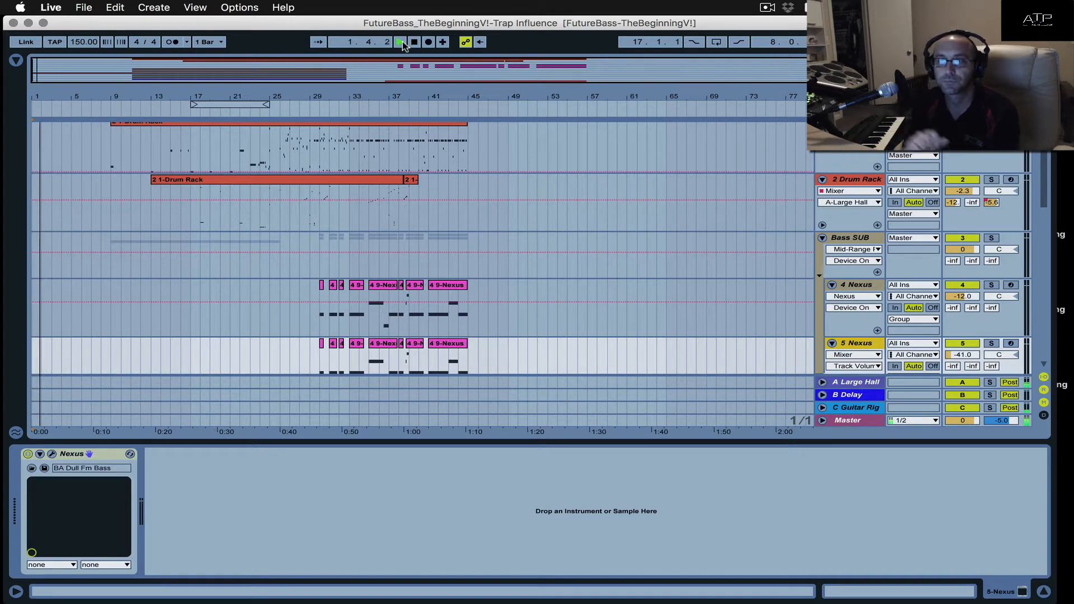
{"action": "scroll", "coordinate": [467, 172], "scroll_direction": "down", "scroll_amount": 10}
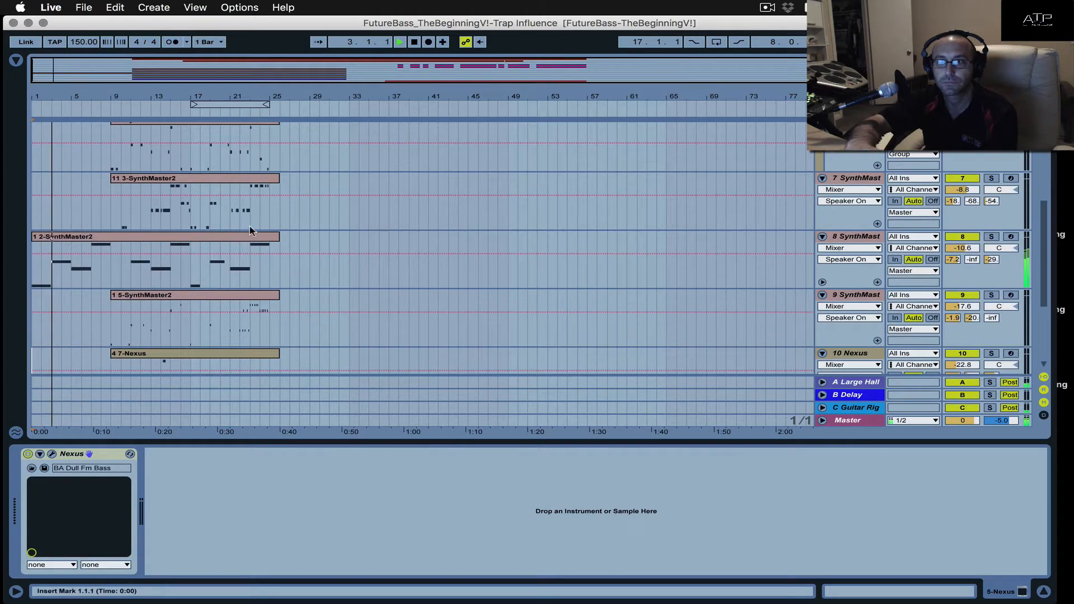
{"action": "left_click", "coordinate": [249, 235]}
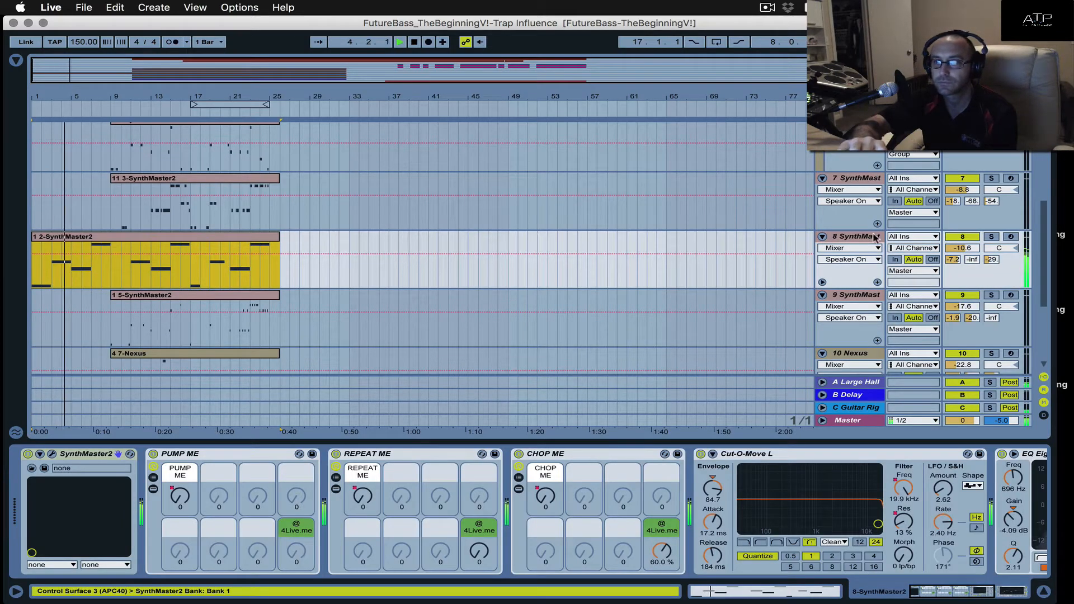
Unfold track 8's automation lanes and clear the PUMP ME automation between bars 58 and 75.
{"action": "left_click", "coordinate": [821, 282]}
{"action": "left_click_drag", "start_coordinate": [765, 302], "coordinate": [599, 299]}
{"action": "key", "text": "Delete"}
{"action": "scroll", "coordinate": [564, 300], "scroll_direction": "down", "scroll_amount": 3}
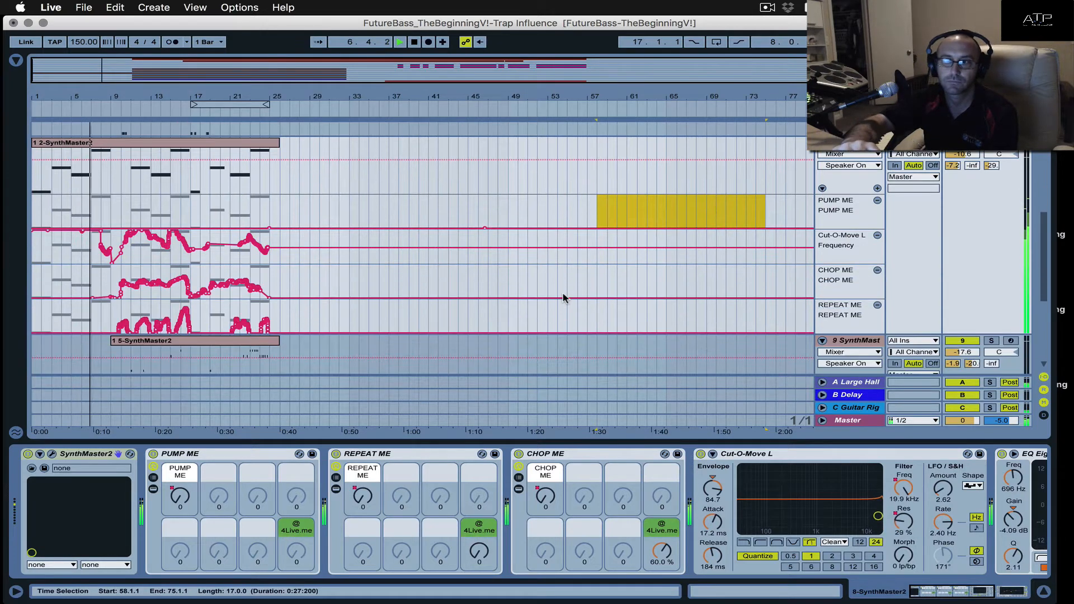
{"action": "left_click", "coordinate": [498, 283]}
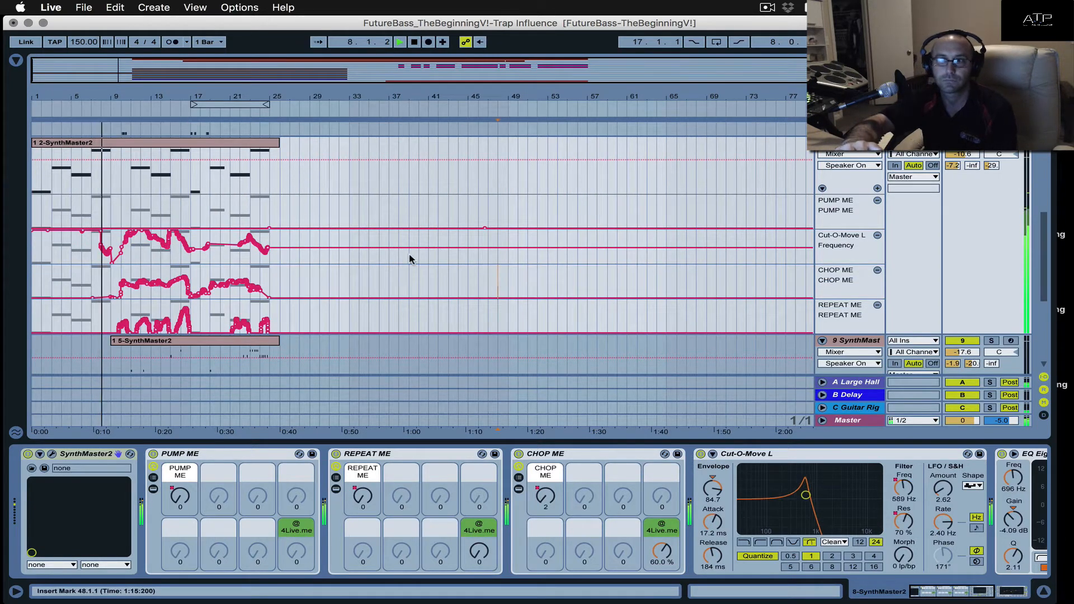
Review track 8's automation lanes and its device chain through to the EQ Eight during playback.
{"action": "scroll", "coordinate": [409, 259], "scroll_direction": "down", "scroll_amount": 1}
{"action": "scroll", "coordinate": [409, 259], "scroll_direction": "up", "scroll_amount": 3}
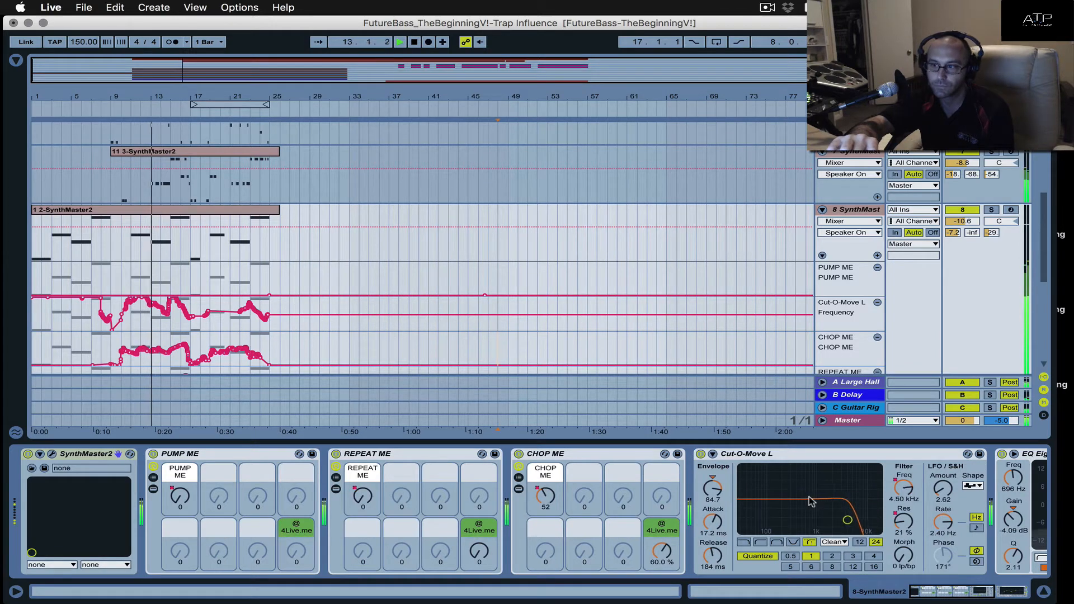
{"action": "scroll", "coordinate": [821, 510], "scroll_direction": "right", "scroll_amount": 10}
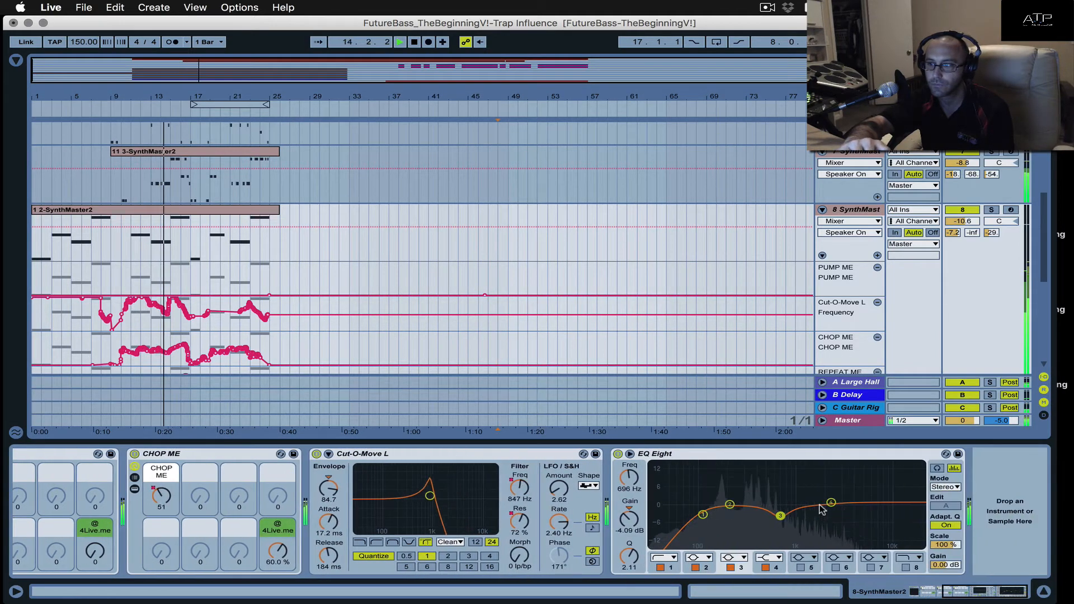
{"action": "scroll", "coordinate": [818, 509], "scroll_direction": "left", "scroll_amount": 10}
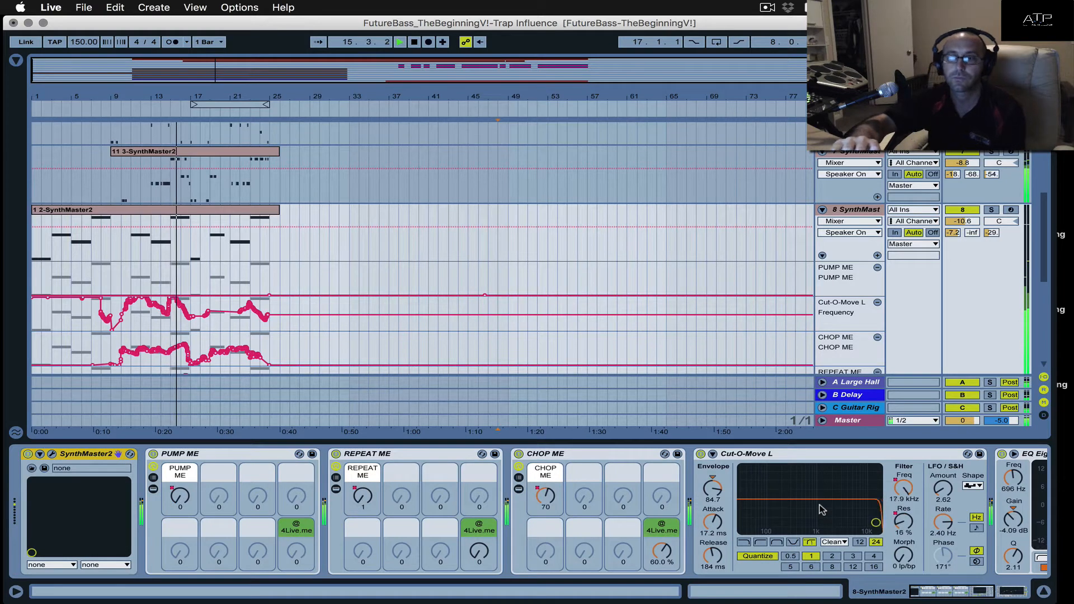
Open track 8's SynthMaster2 plug-in, review its Arp, FX1, FX2 and Env1 to Env3 pages, and close it.
{"action": "left_click", "coordinate": [52, 453]}
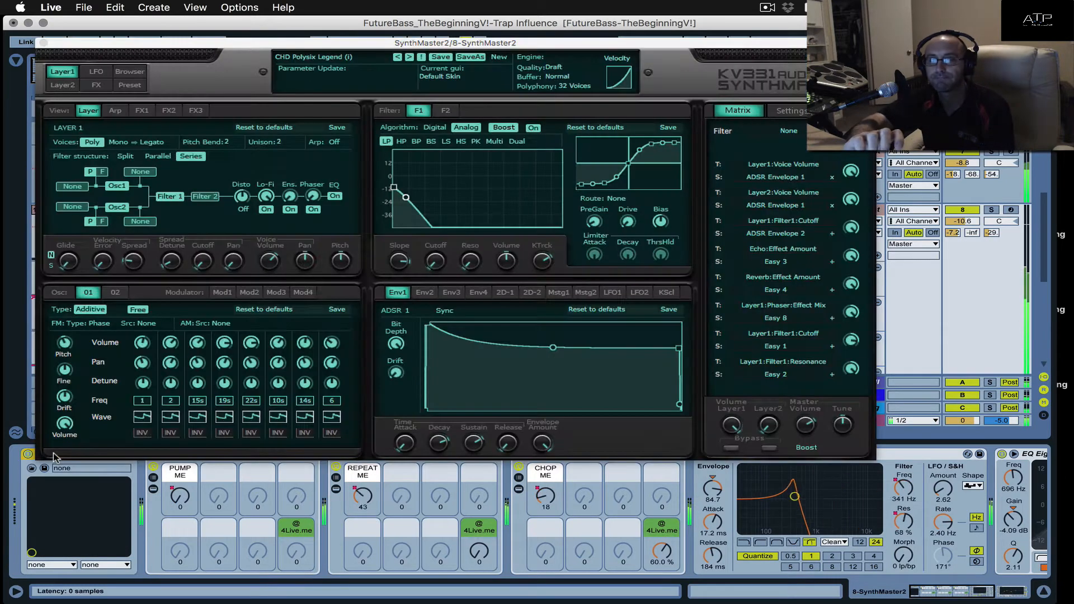
{"action": "left_click_drag", "start_coordinate": [329, 44], "coordinate": [390, 79]}
{"action": "left_click", "coordinate": [177, 147]}
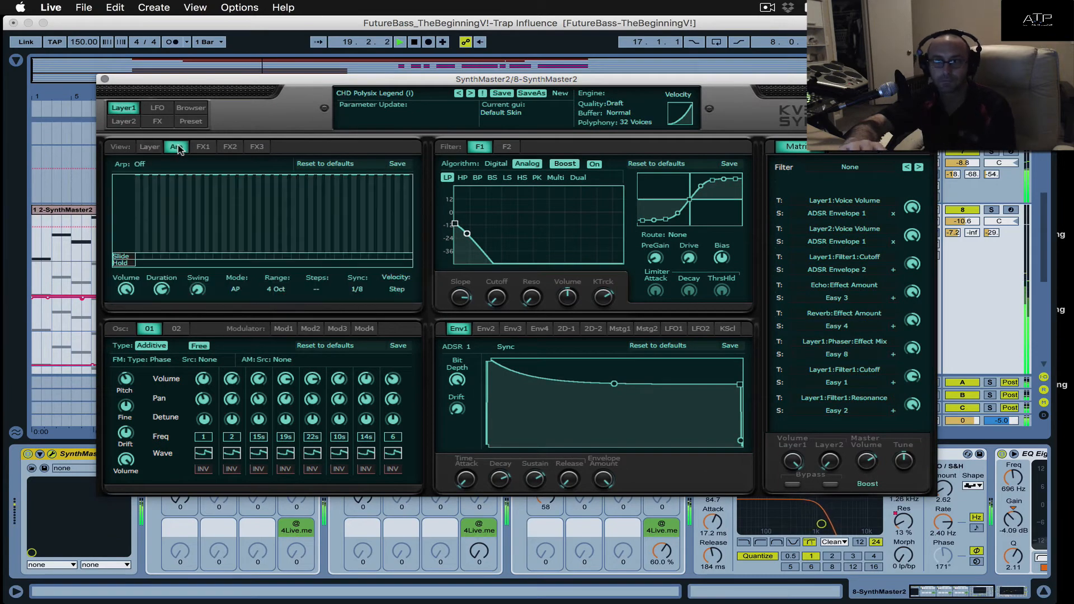
{"action": "left_click", "coordinate": [203, 147]}
{"action": "left_click", "coordinate": [229, 147]}
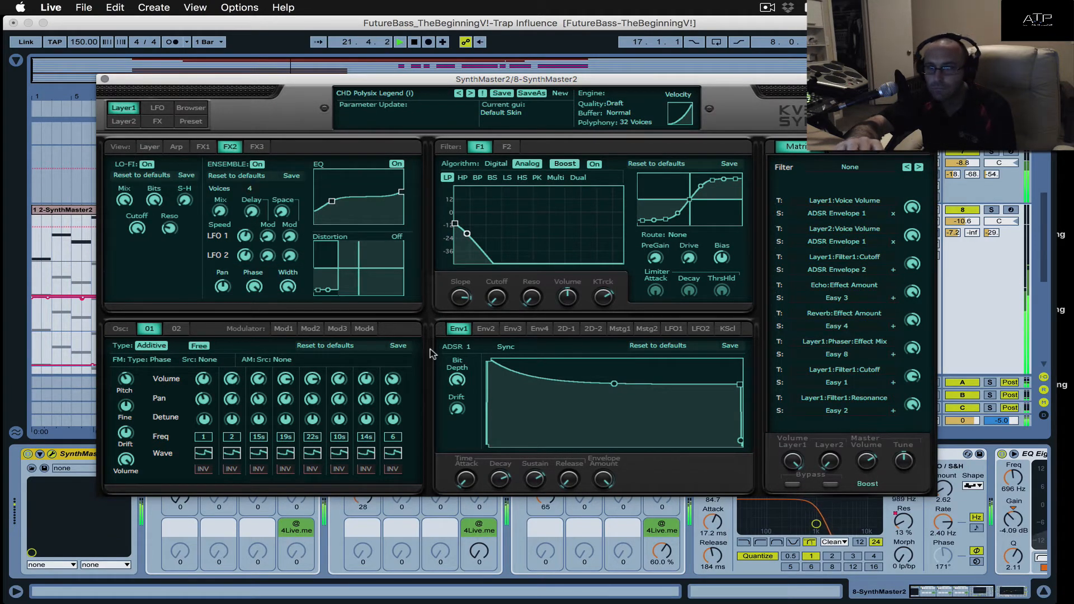
{"action": "left_click", "coordinate": [484, 330]}
{"action": "left_click", "coordinate": [502, 330]}
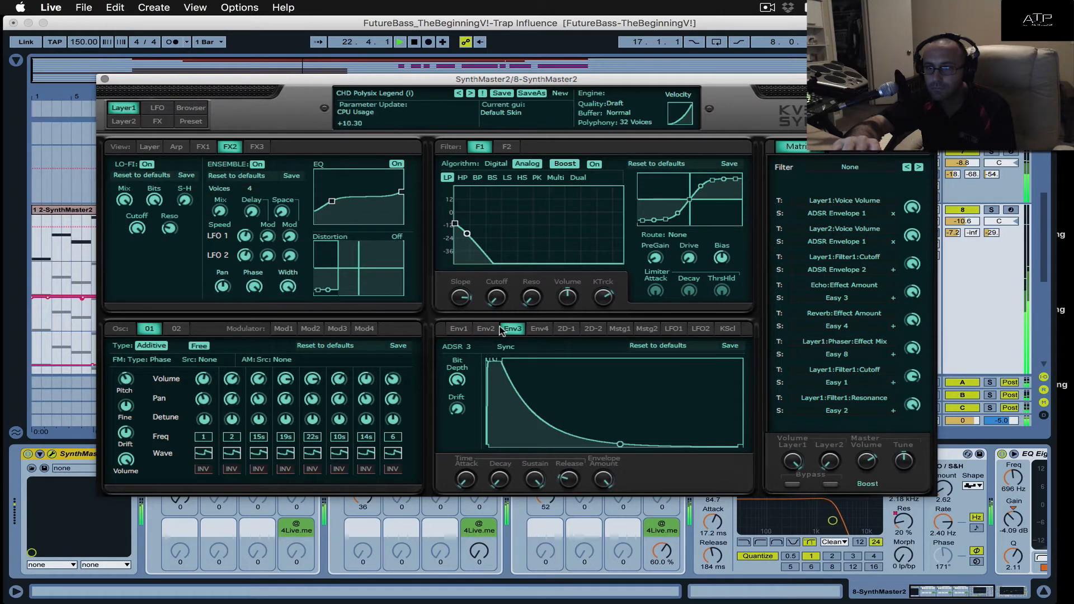
{"action": "left_click", "coordinate": [460, 329]}
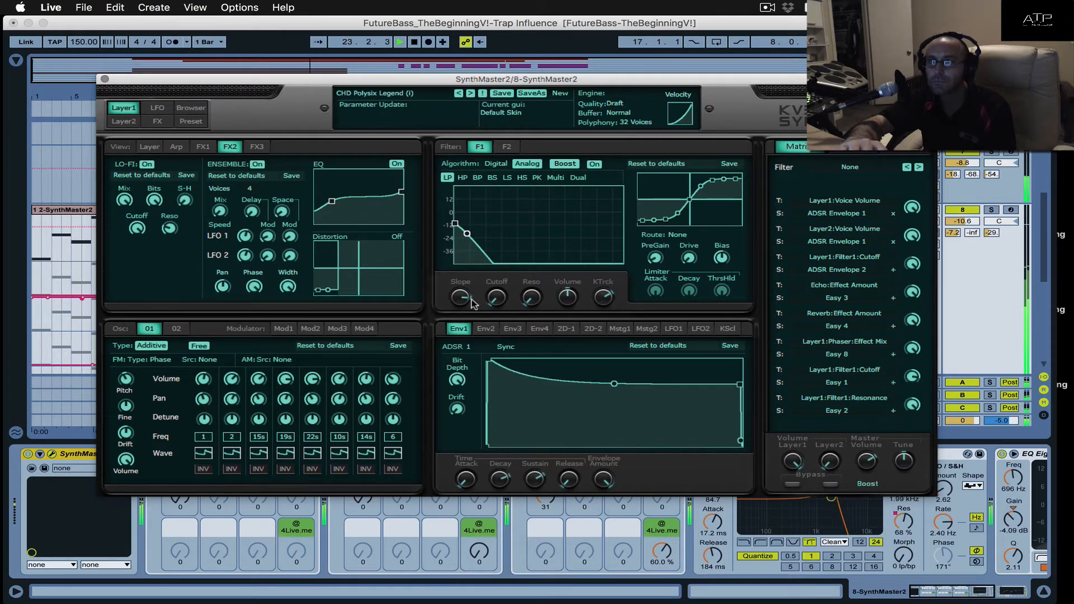
{"action": "left_click", "coordinate": [105, 79]}
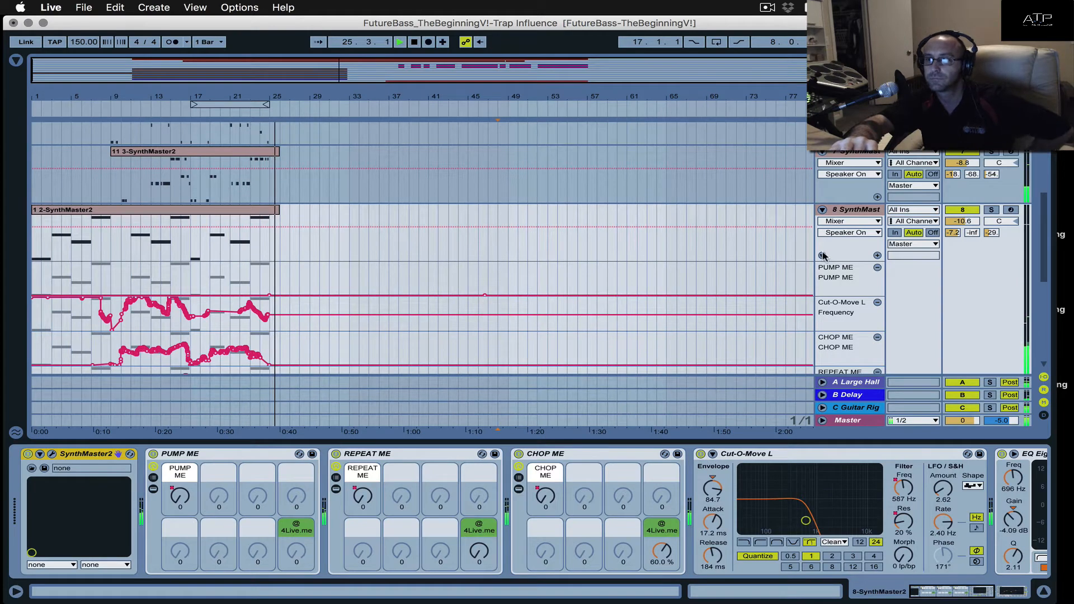
Open the long Drum Rack clip on the first drum track in the note editor and enlarge the editor.
{"action": "scroll", "coordinate": [643, 246], "scroll_direction": "up", "scroll_amount": 10}
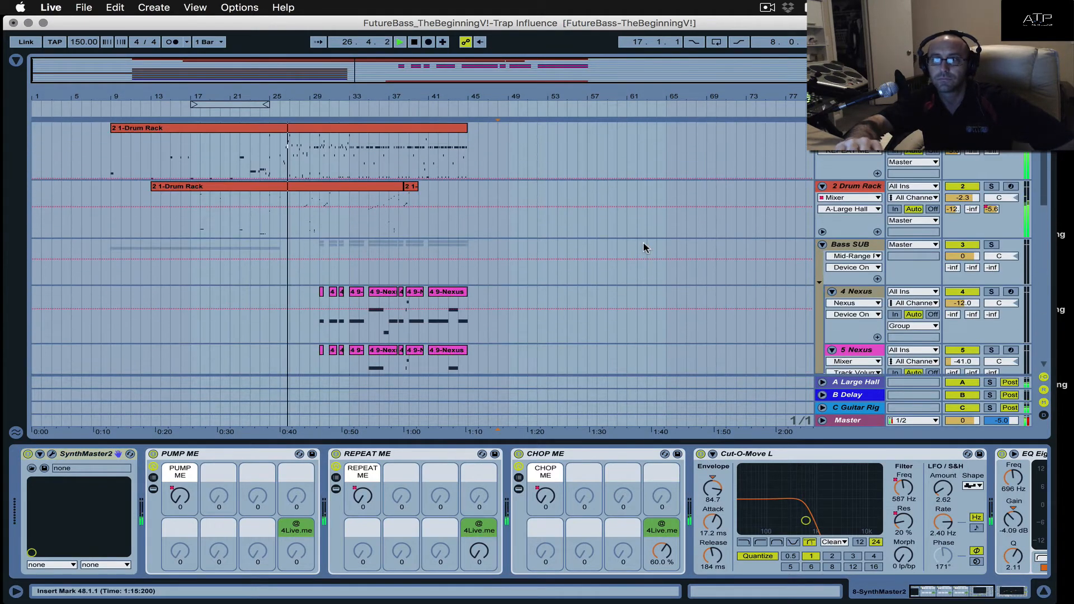
{"action": "left_click", "coordinate": [438, 127]}
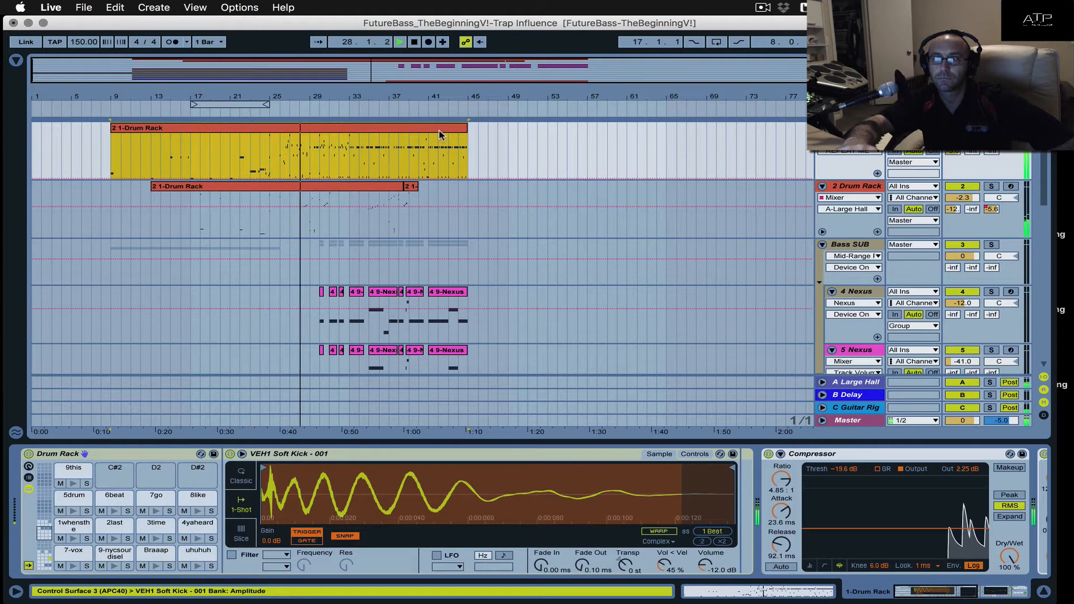
{"action": "double_click", "coordinate": [438, 128]}
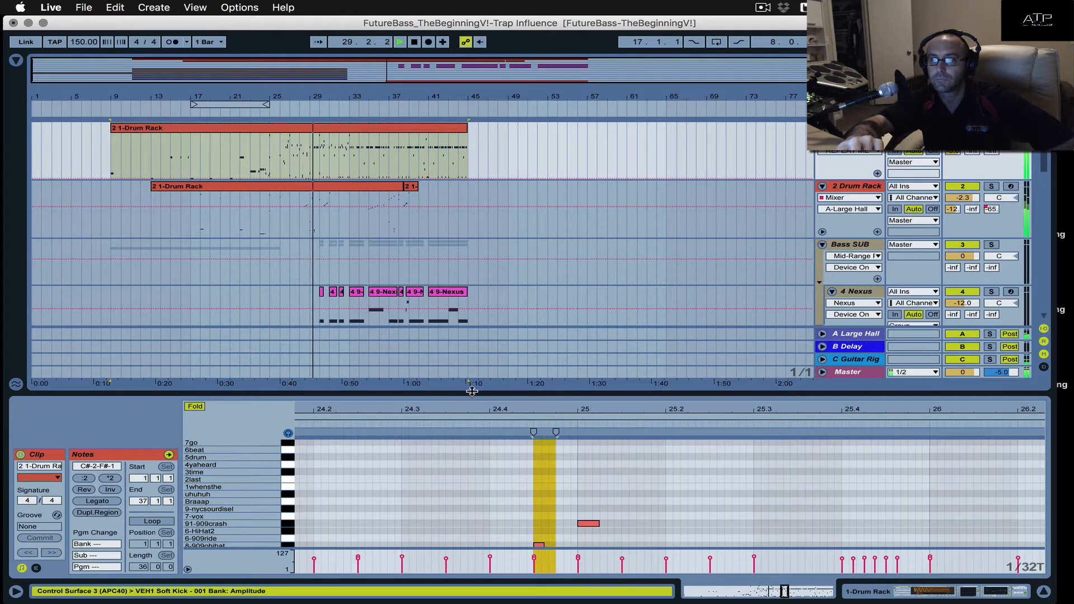
{"action": "left_click_drag", "start_coordinate": [471, 391], "coordinate": [471, 295]}
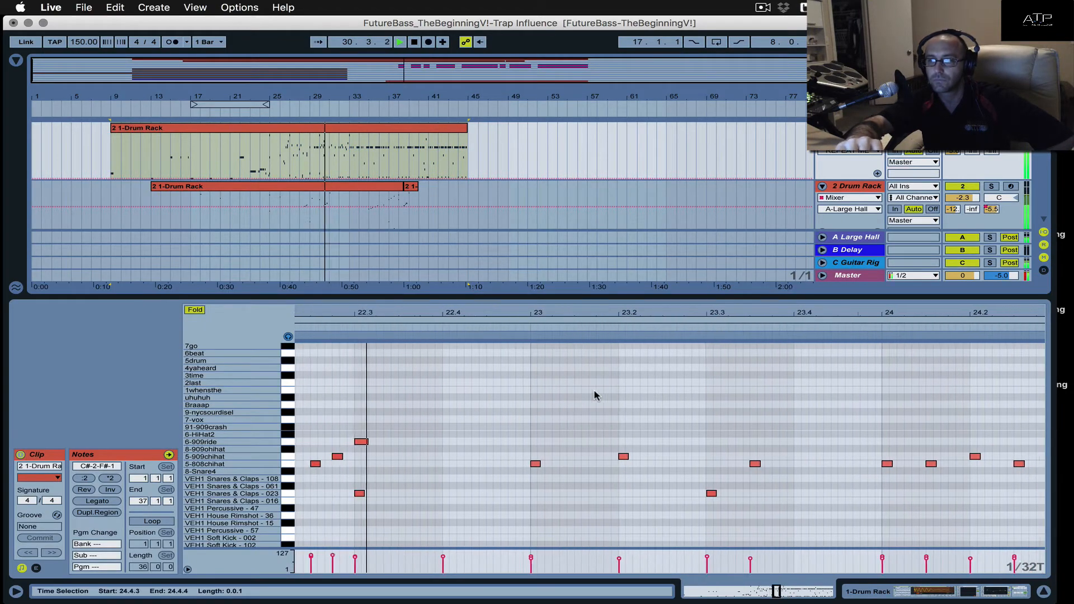
Examine the hi-hat, snare and crash notes from about bar 21 to 29, trying 1/8T, 1/16T and 1/32T grids.
{"action": "scroll", "coordinate": [594, 396], "scroll_direction": "left", "scroll_amount": 2}
{"action": "key", "text": "minus"}
{"action": "key", "text": "minus"}
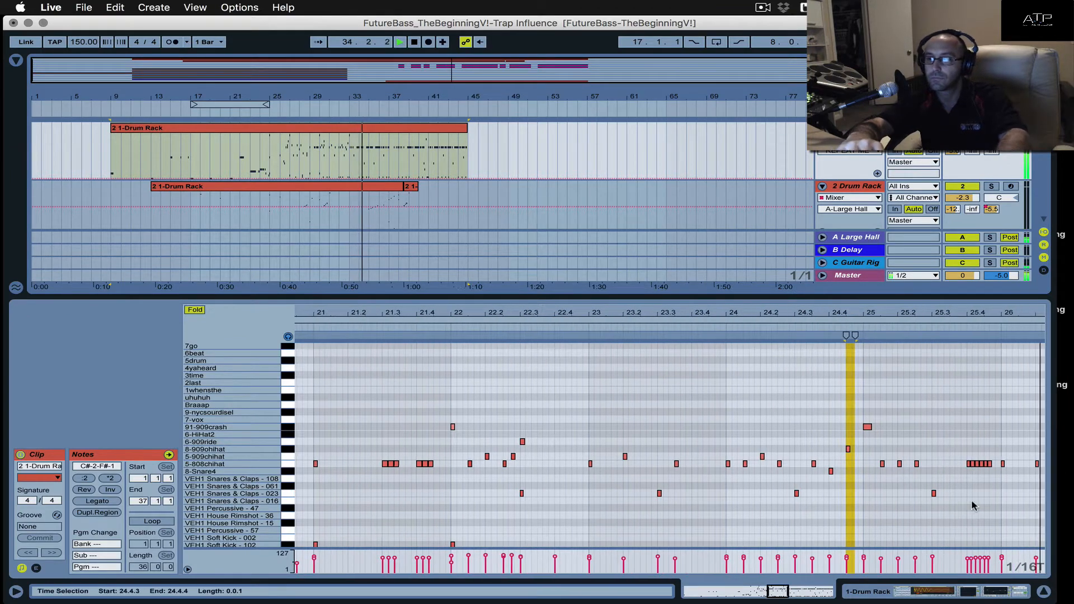
{"action": "key", "text": "super+i"}
{"action": "key", "text": "super+2"}
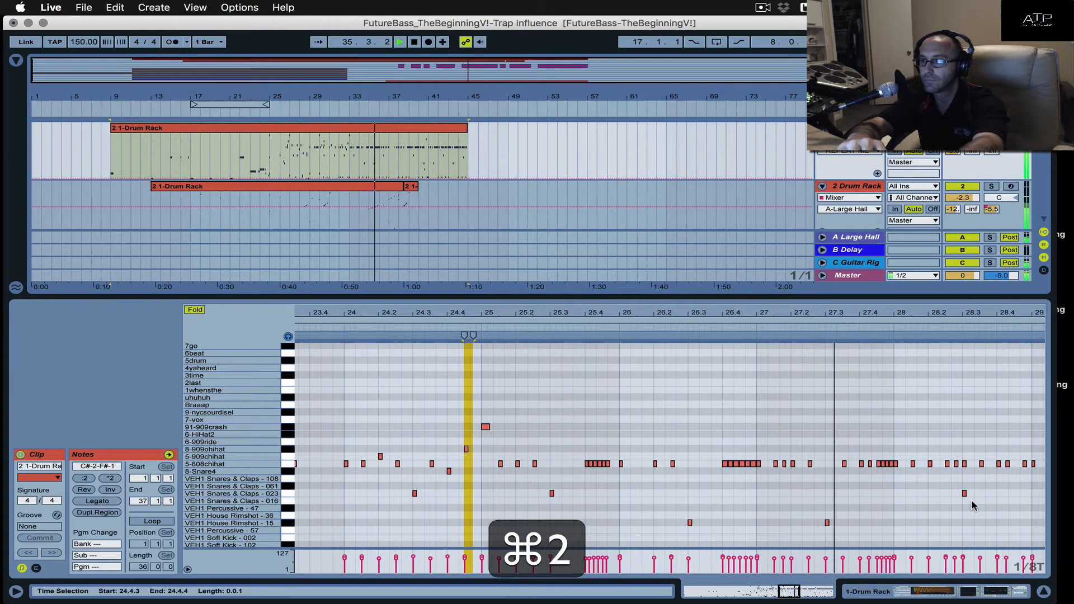
{"action": "key", "text": "super+1"}
{"action": "key", "text": "shift+equal"}
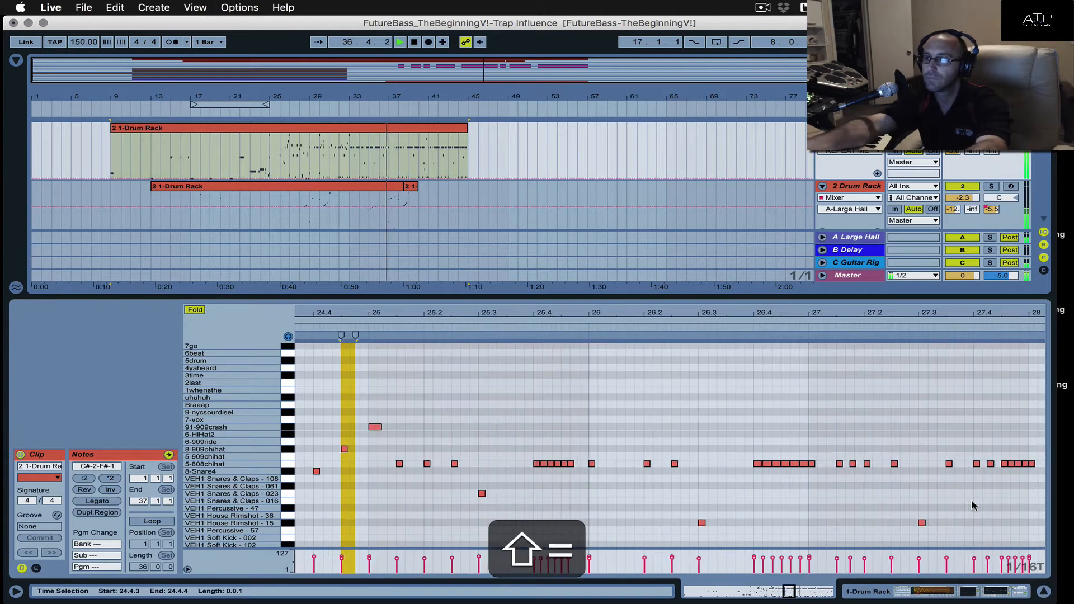
{"action": "key", "text": "super+1"}
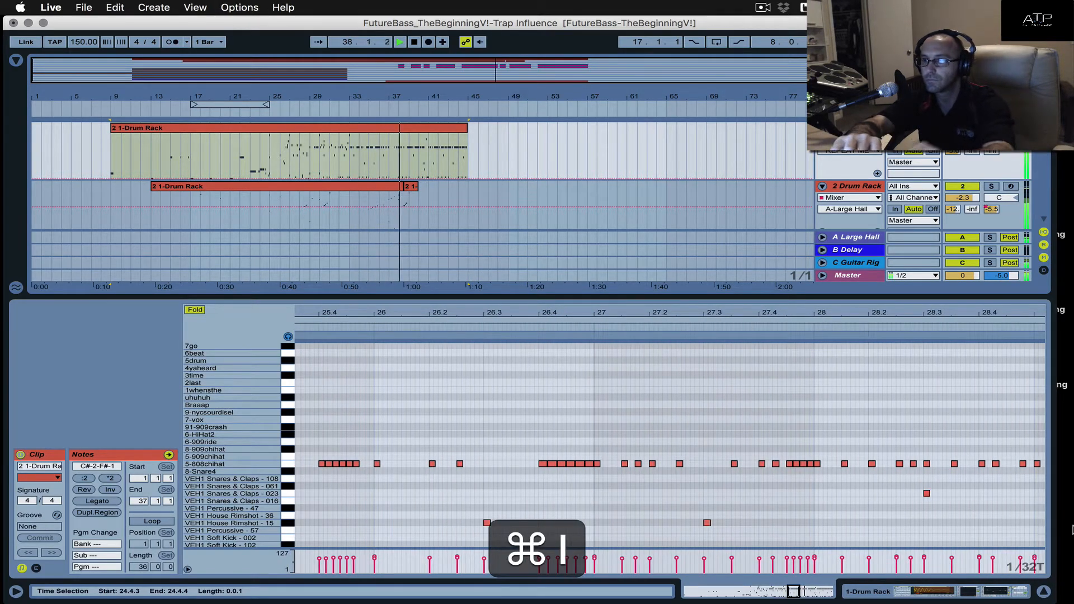
{"action": "scroll", "coordinate": [830, 486], "scroll_direction": "left", "scroll_amount": 5}
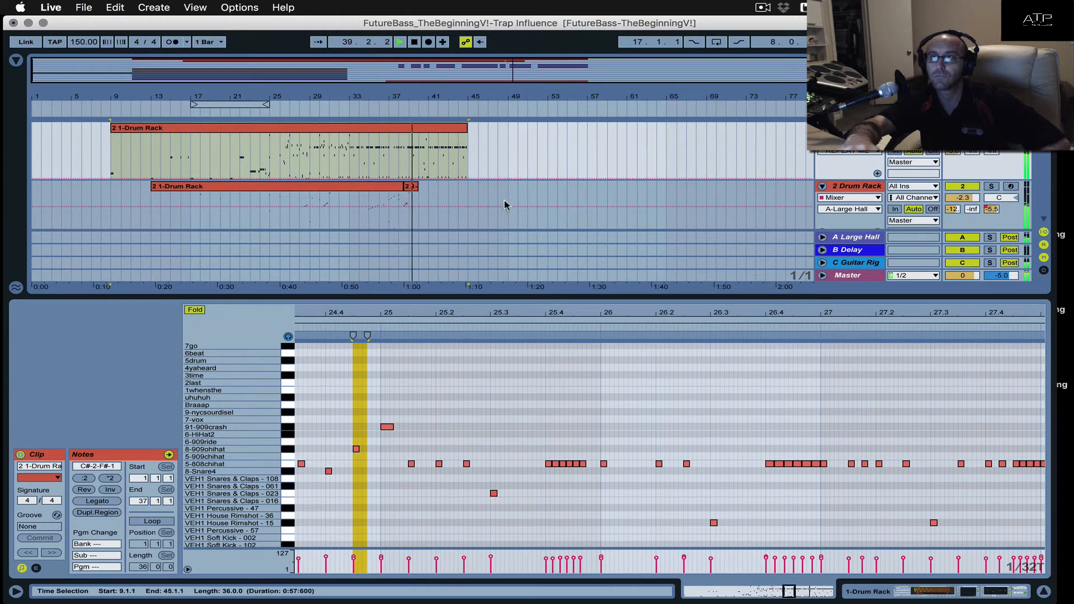
Stop playback and shrink the note editor to view the arrangement tracks down to Dark Synth.
{"action": "key", "text": "space"}
{"action": "scroll", "coordinate": [439, 192], "scroll_direction": "down", "scroll_amount": 5}
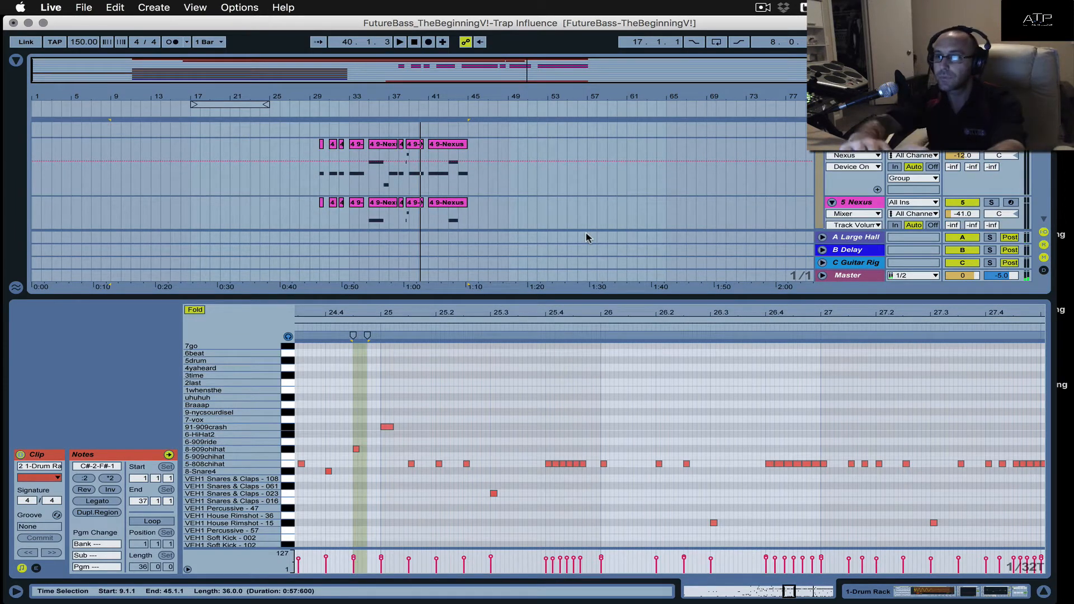
{"action": "left_click_drag", "start_coordinate": [571, 298], "coordinate": [568, 483]}
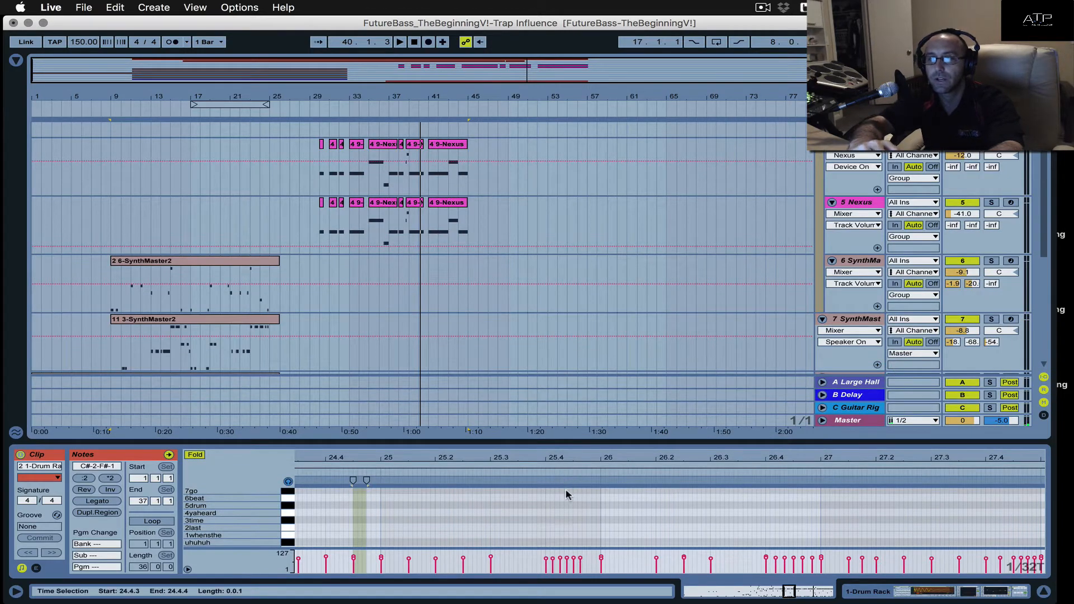
{"action": "scroll", "coordinate": [579, 320], "scroll_direction": "down", "scroll_amount": 5}
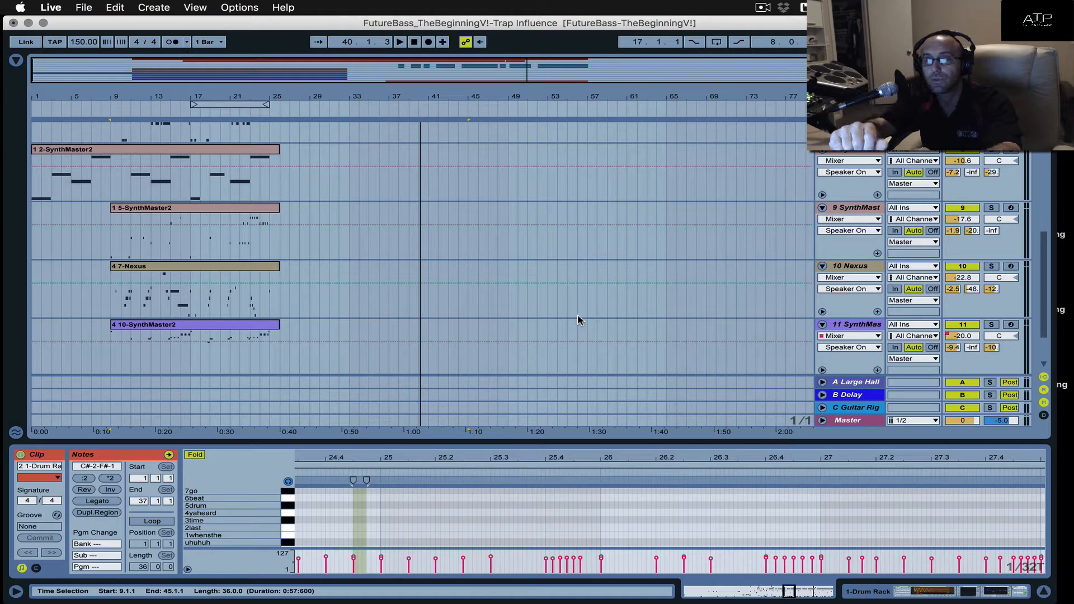
{"action": "scroll", "coordinate": [579, 320], "scroll_direction": "down", "scroll_amount": 2}
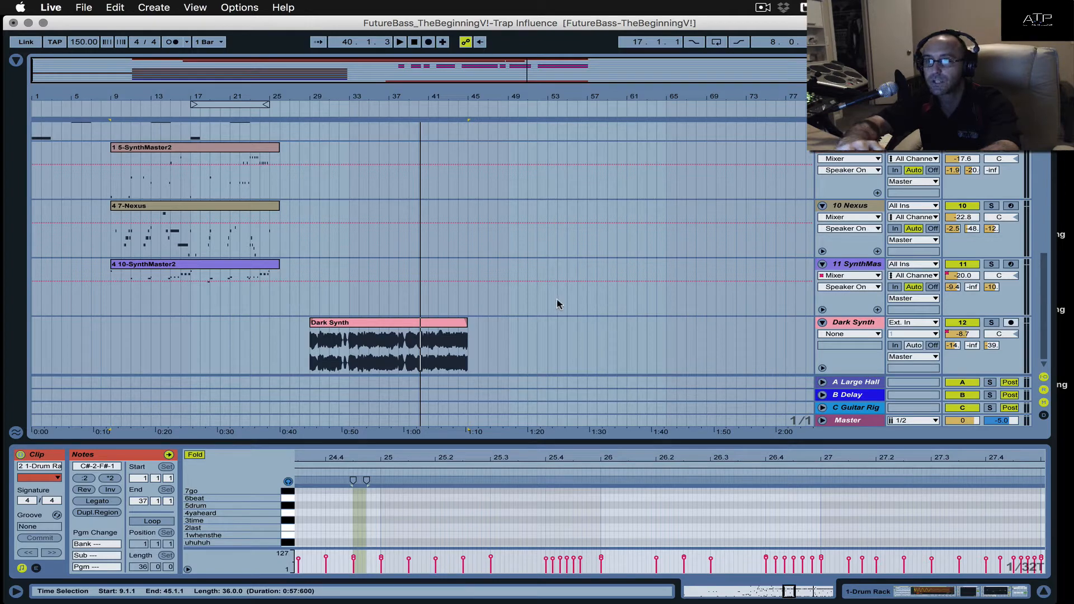
{"action": "scroll", "coordinate": [558, 303], "scroll_direction": "up", "scroll_amount": 3}
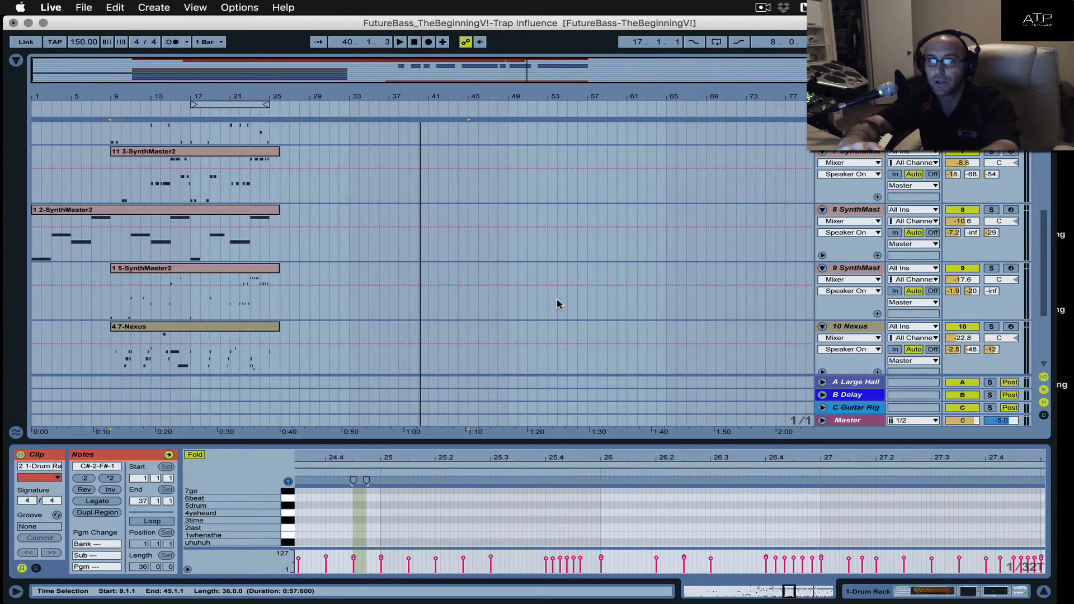
Reopen the long Drum Rack clip on the first drum track in an enlarged note editor and hide its velocity lane.
{"action": "scroll", "coordinate": [558, 304], "scroll_direction": "up", "scroll_amount": 2}
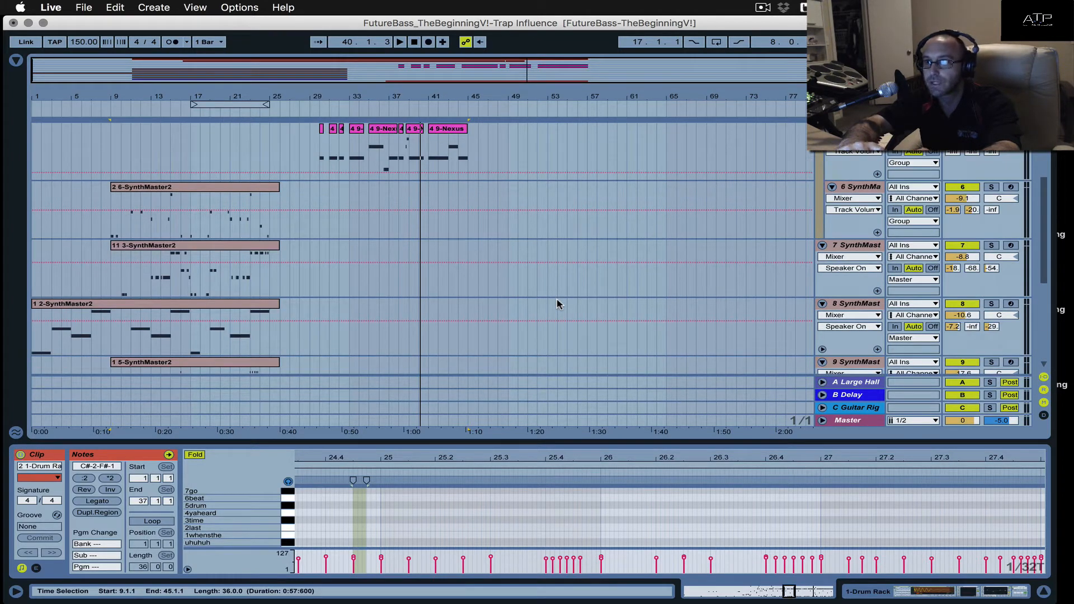
{"action": "scroll", "coordinate": [558, 304], "scroll_direction": "up", "scroll_amount": 4}
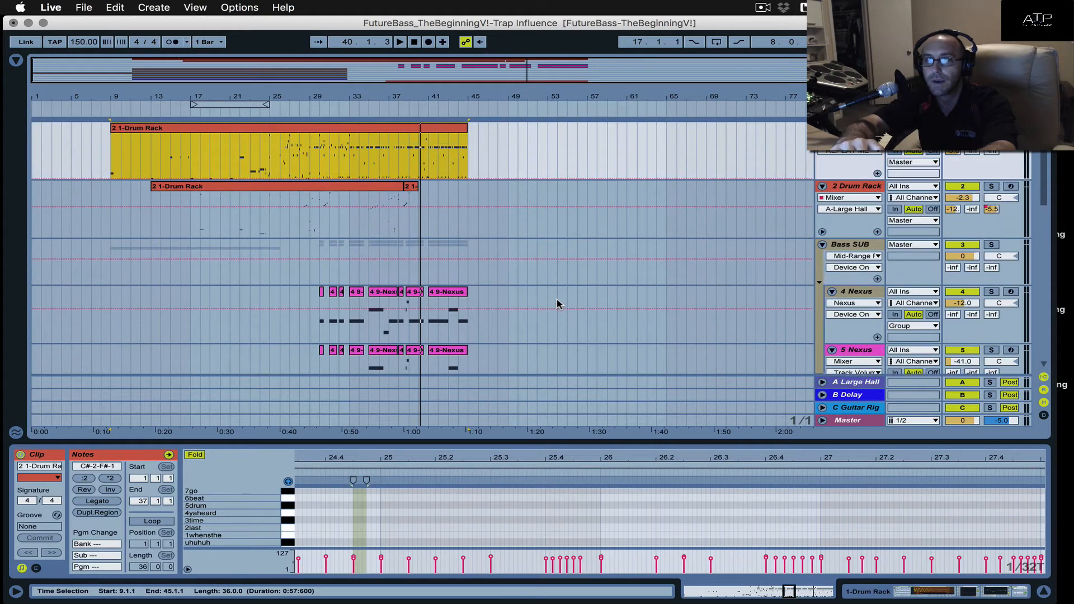
{"action": "double_click", "coordinate": [379, 128]}
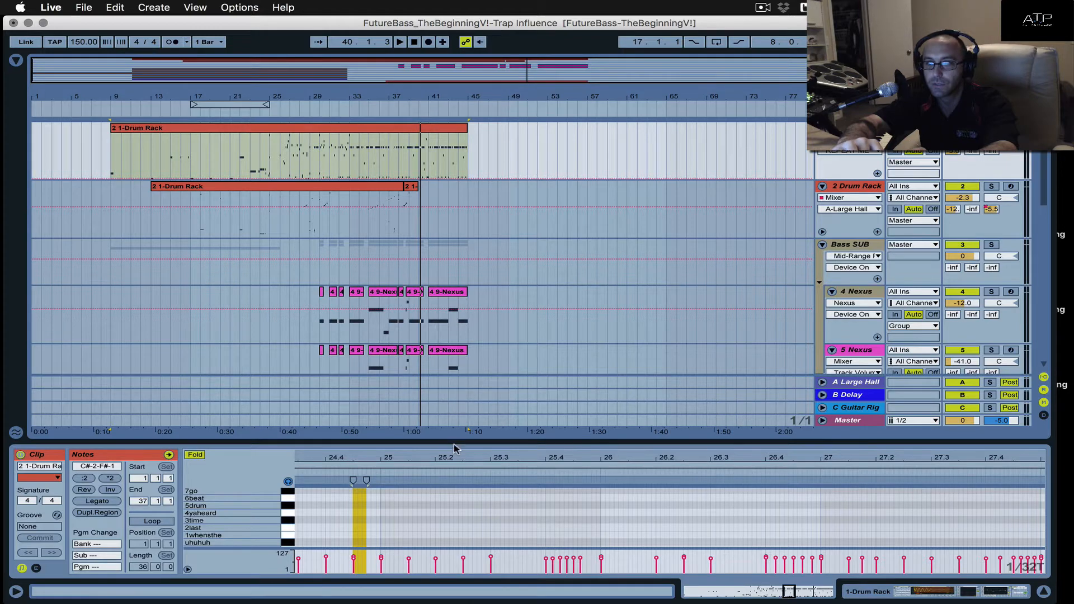
{"action": "left_click_drag", "start_coordinate": [453, 441], "coordinate": [451, 264]}
{"action": "scroll", "coordinate": [496, 345], "scroll_direction": "left", "scroll_amount": 5}
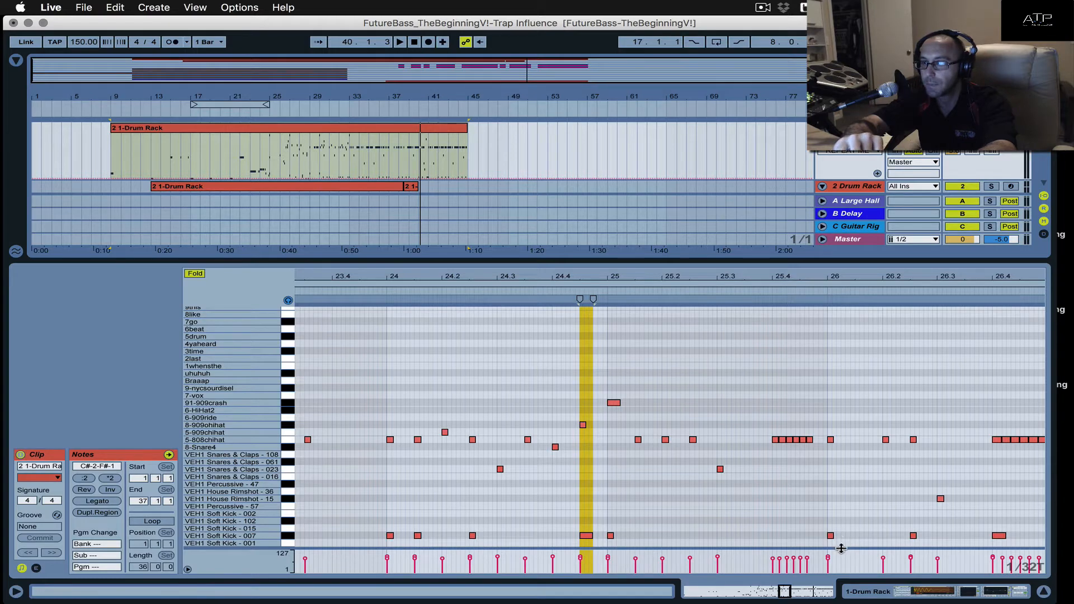
{"action": "left_click_drag", "start_coordinate": [841, 548], "coordinate": [840, 573]}
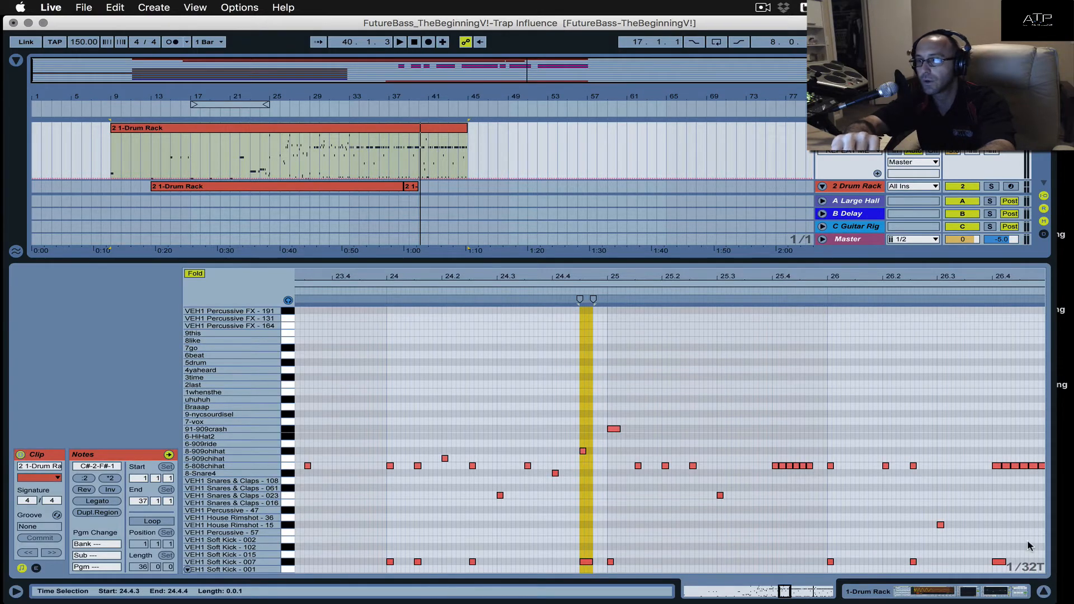
Toggle the note grid between 1/32 and 1/32T, and widen the triplet grid through 1/16T to 1/8T.
{"action": "key", "text": "super+3"}
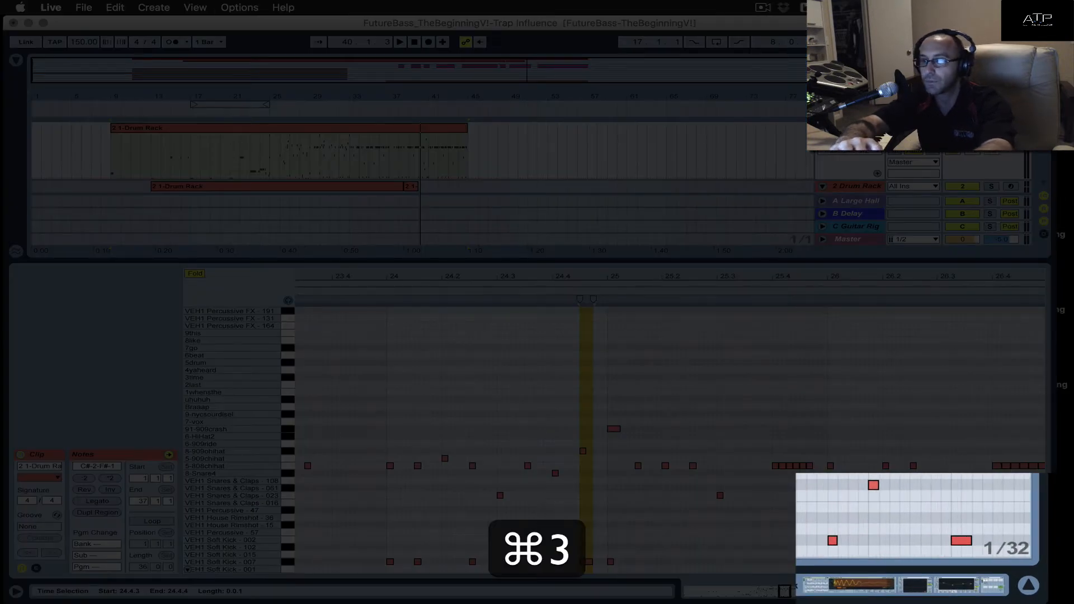
{"action": "key", "text": "super+3"}
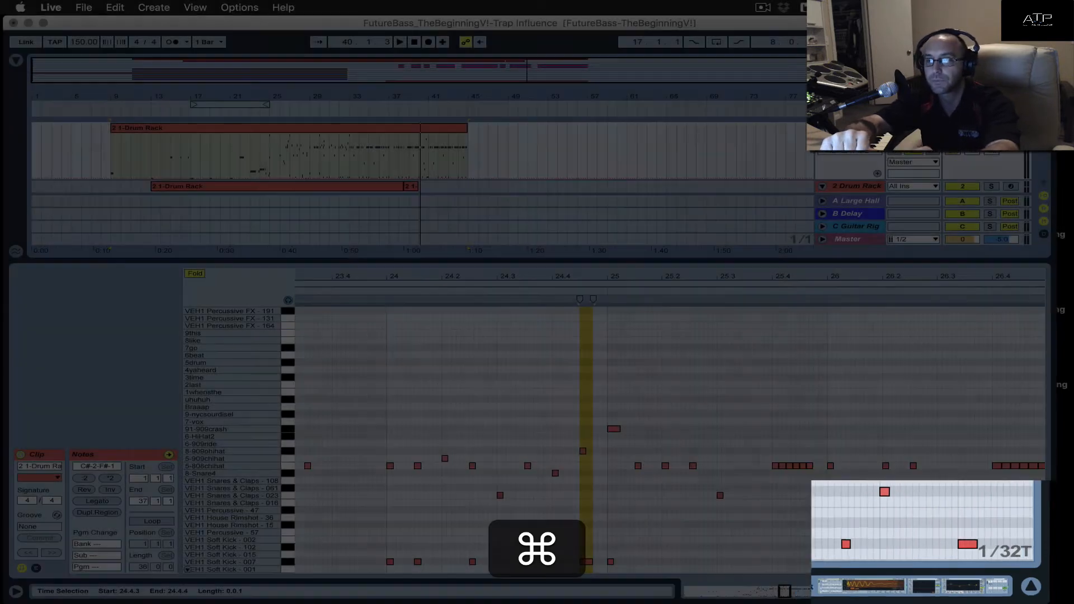
{"action": "key", "text": "super+i"}
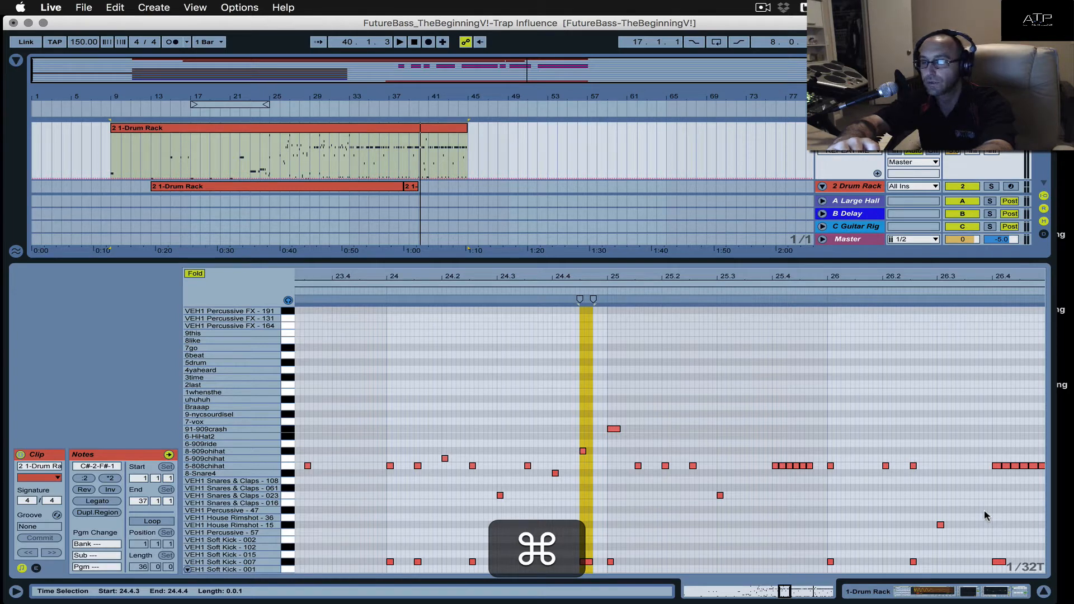
{"action": "key", "text": "super+2"}
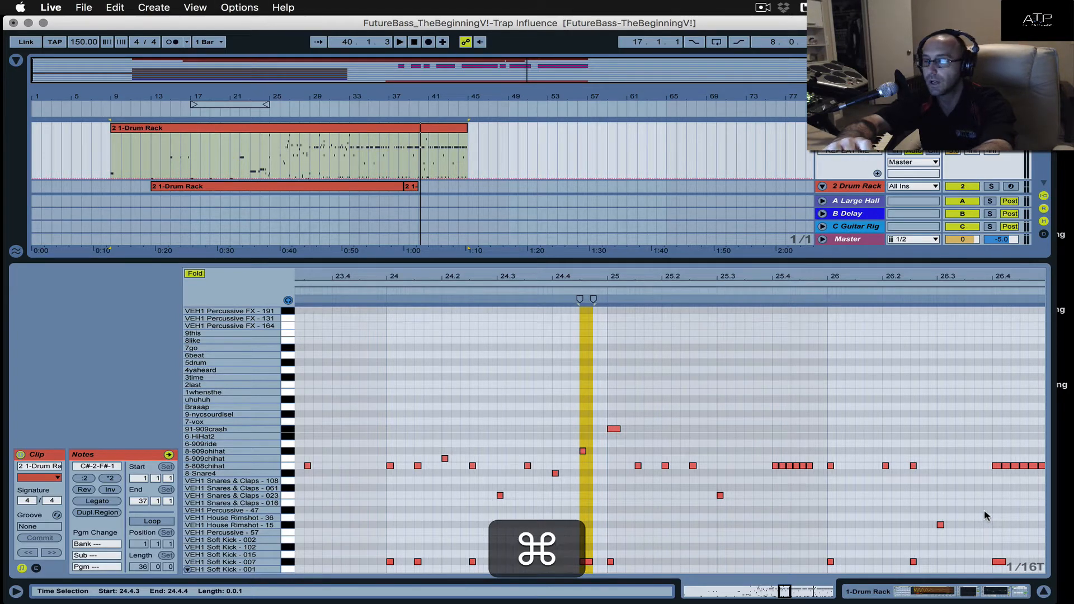
{"action": "key", "text": "super+2"}
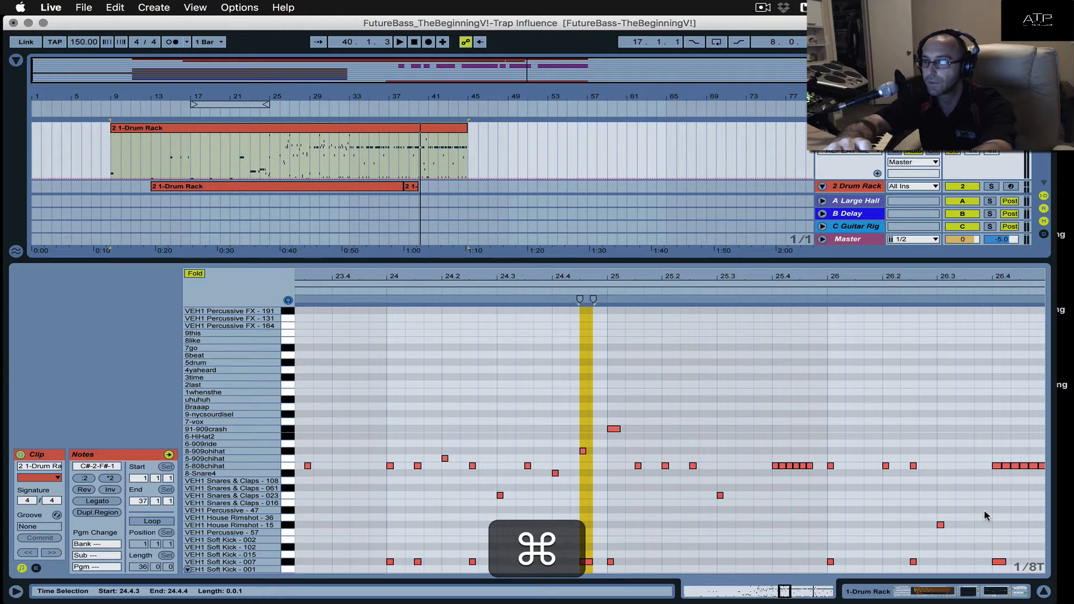
Compare the straight 1/8 grid with 1/8T, toggling grid snapping off and on in between.
{"action": "key", "text": "super+3"}
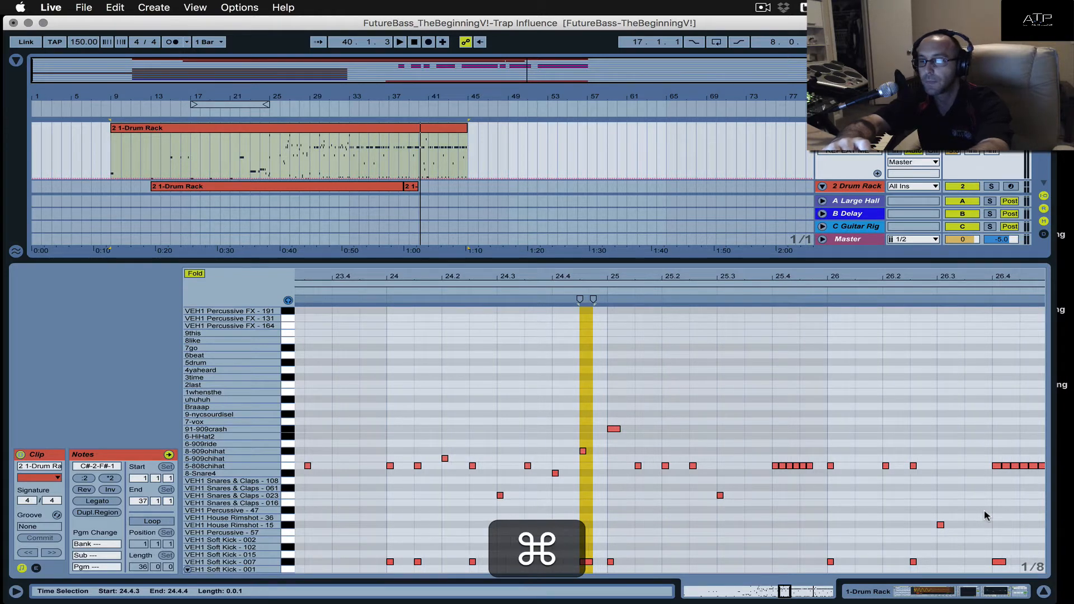
{"action": "key", "text": "super+4"}
{"action": "key", "text": "super+4"}
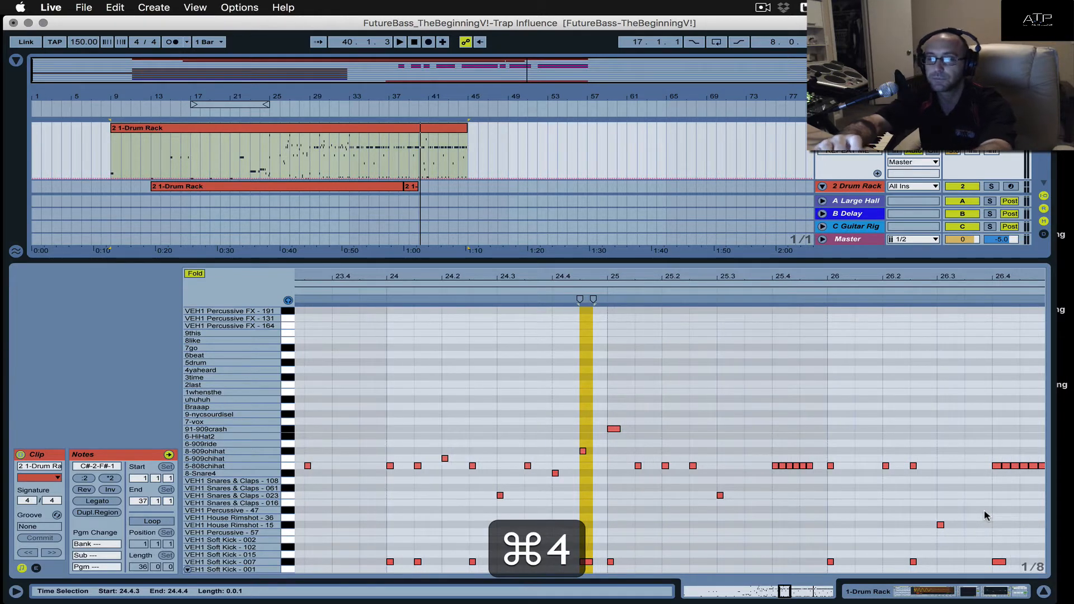
{"action": "key", "text": "super+3"}
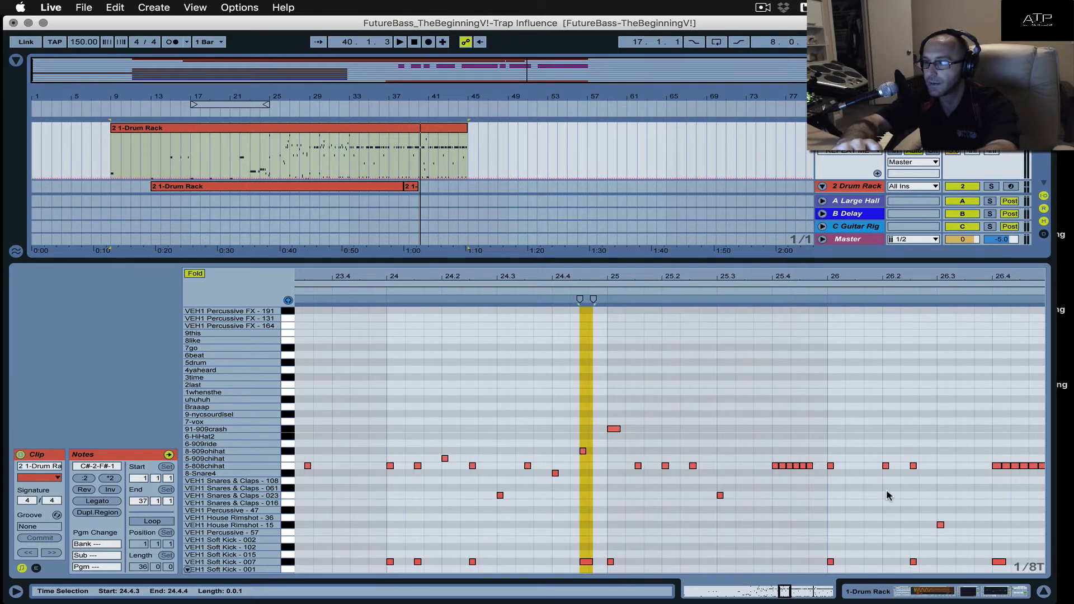
Narrow the grid to 1/16T and select the 5-808chihat roll on beat 26.4.
{"action": "scroll", "coordinate": [887, 495], "scroll_direction": "right", "scroll_amount": 1}
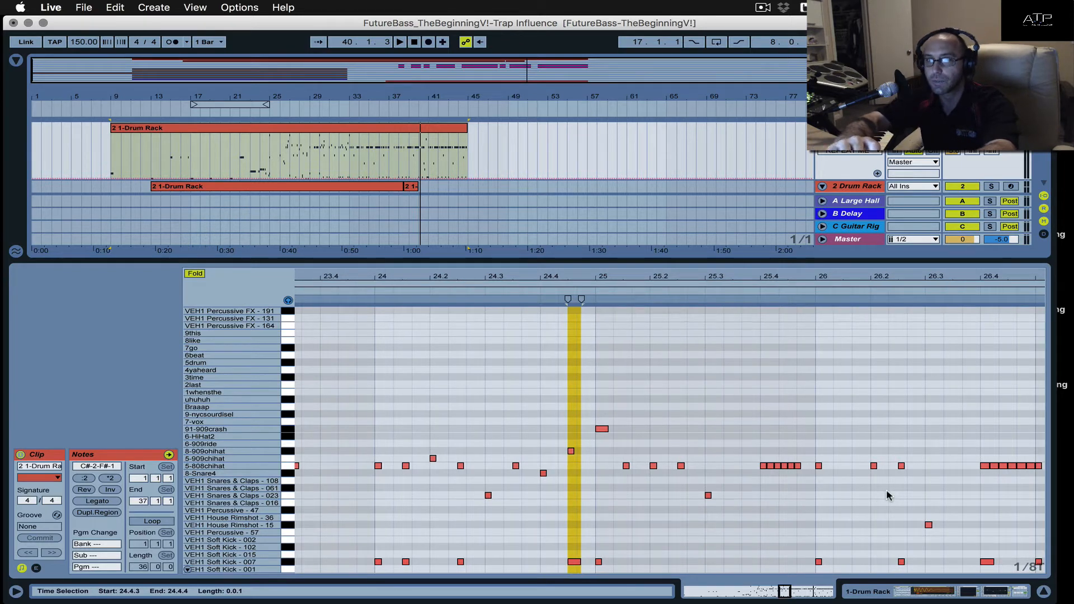
{"action": "scroll", "coordinate": [887, 496], "scroll_direction": "right", "scroll_amount": 15}
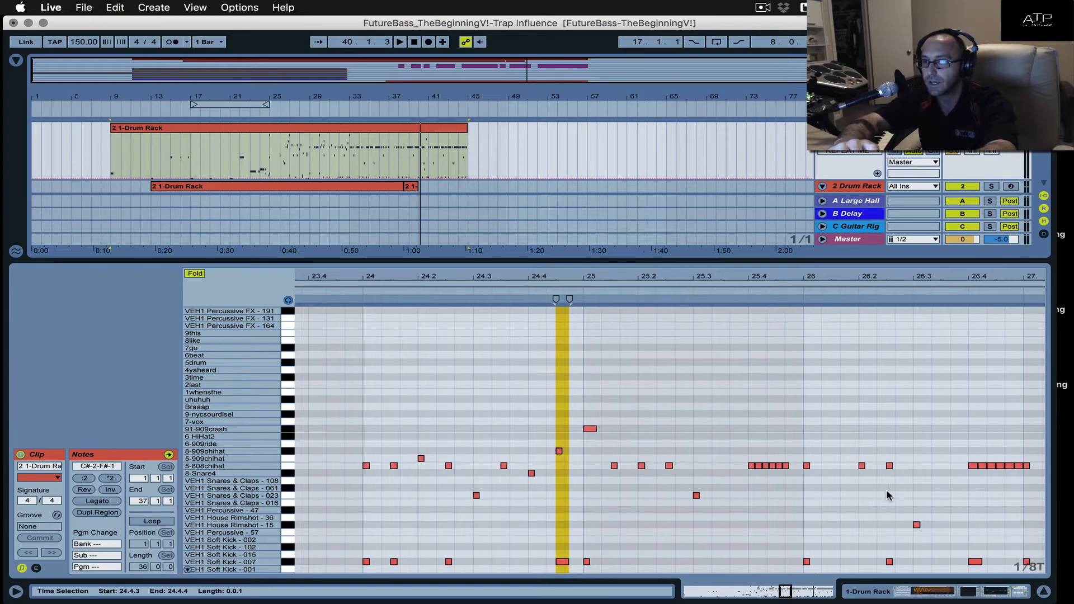
{"action": "scroll", "coordinate": [886, 492], "scroll_direction": "right", "scroll_amount": 12}
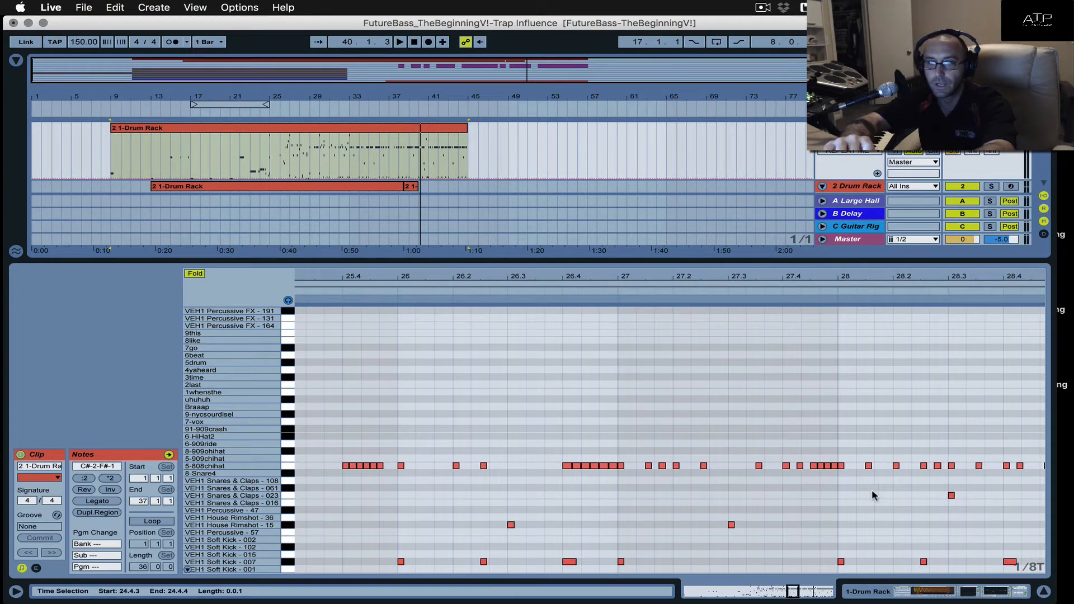
{"action": "key", "text": "super"}
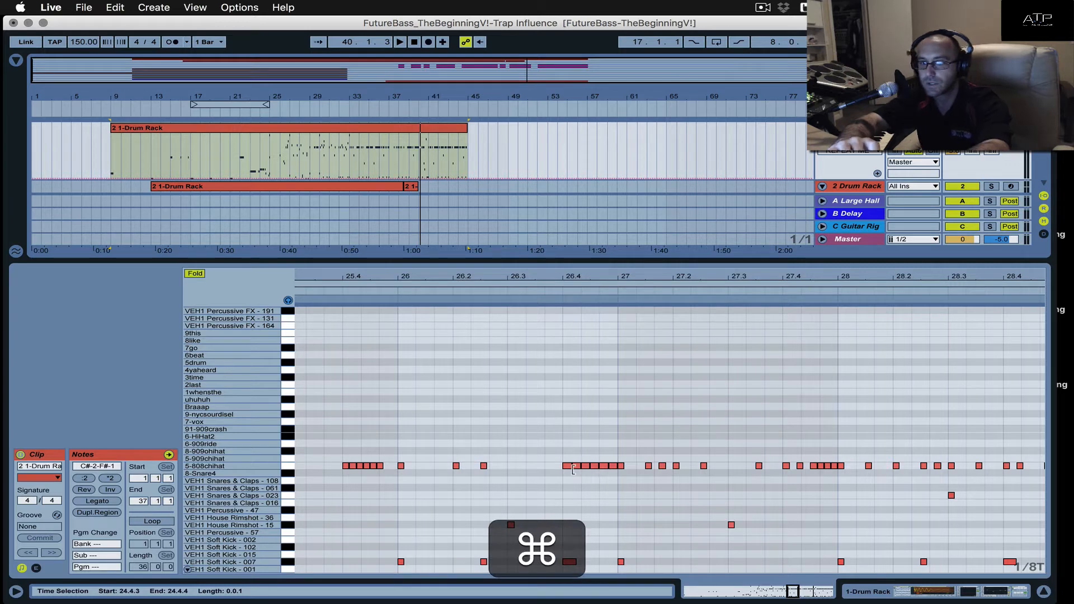
{"action": "key", "text": "super+1"}
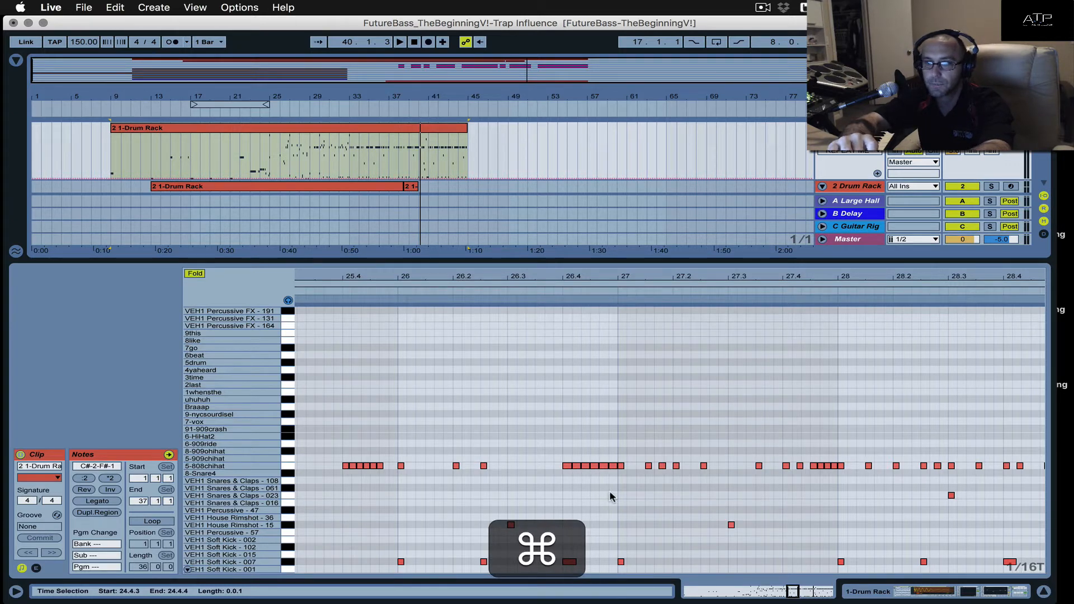
{"action": "left_click_drag", "start_coordinate": [561, 445], "coordinate": [614, 490]}
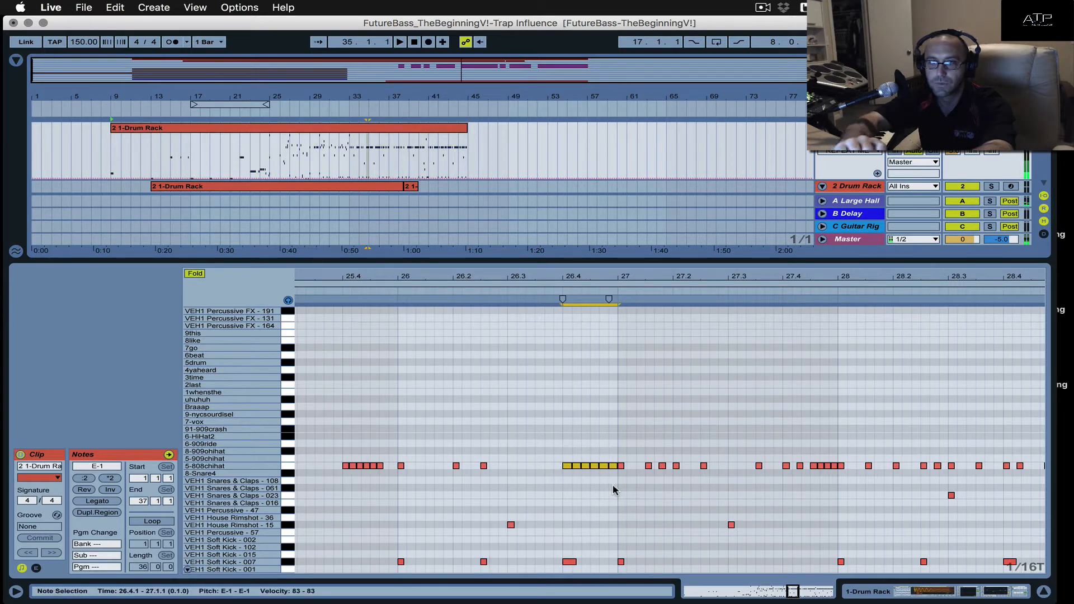
Select the short 5-808chihat roll just before bar 28 and switch the grid to straight 1/32.
{"action": "scroll", "coordinate": [613, 485], "scroll_direction": "right", "scroll_amount": 5}
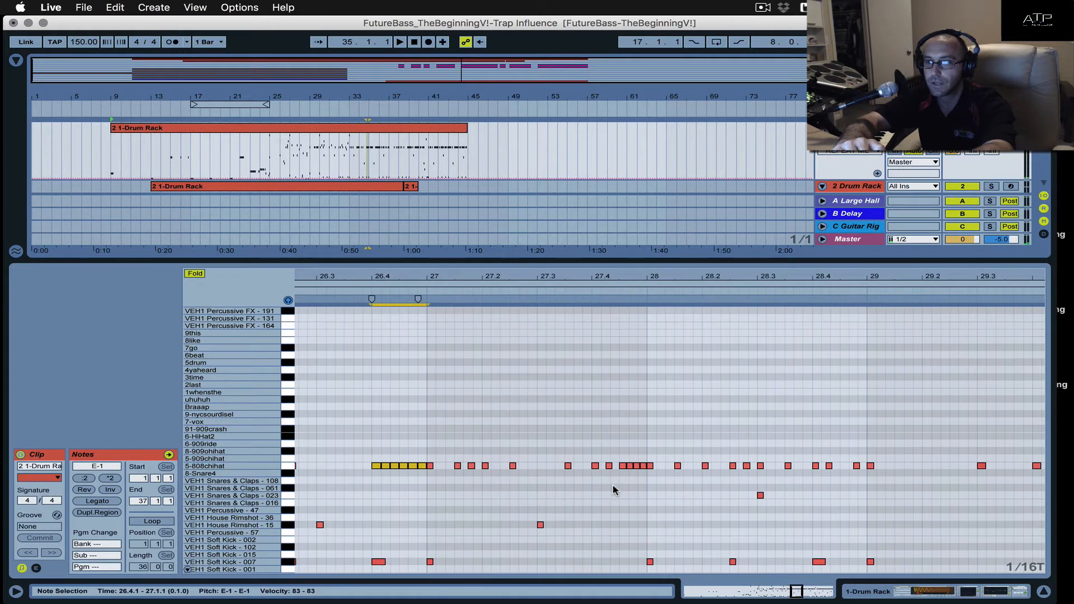
{"action": "left_click", "coordinate": [619, 456]}
{"action": "left_click_drag", "start_coordinate": [619, 475], "coordinate": [640, 479]}
{"action": "key", "text": "super+3"}
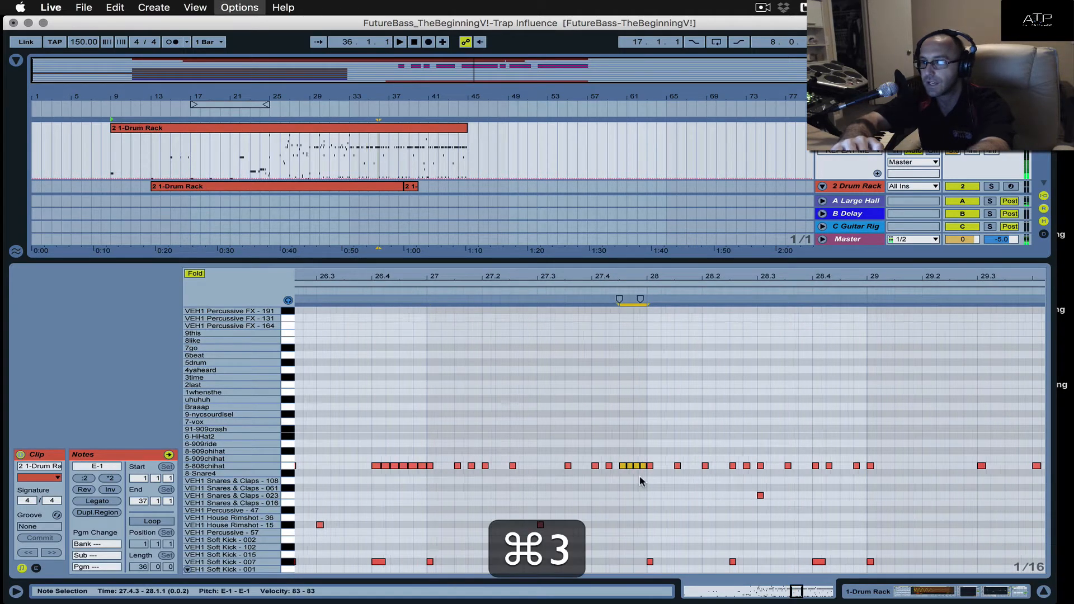
{"action": "key", "text": "super+l"}
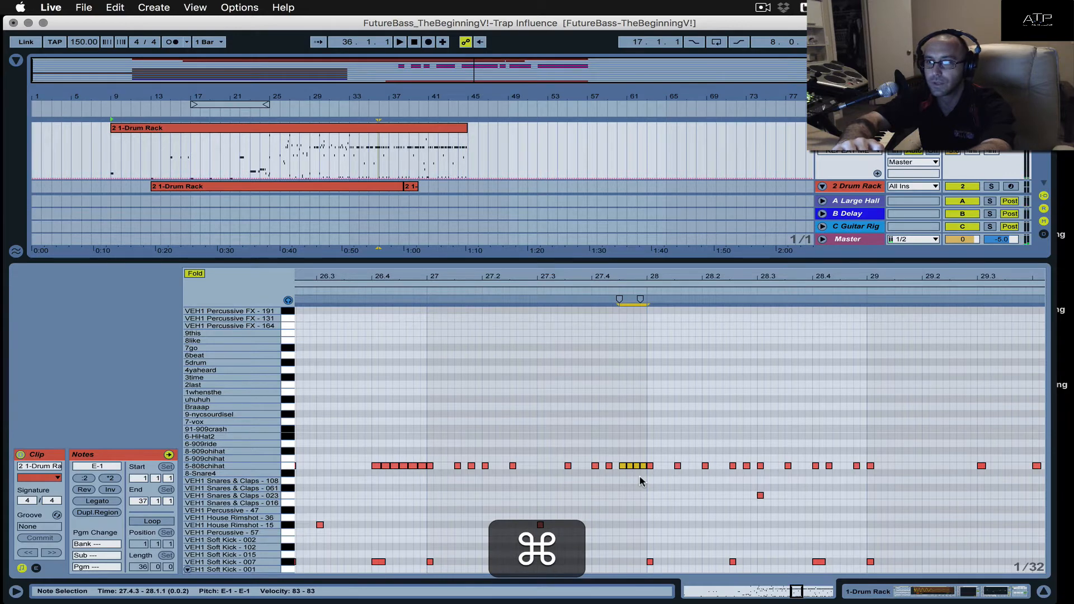
Play the arrangement from bar 34 and follow the hi-hat rolls in the Drum Rack clip.
{"action": "scroll", "coordinate": [640, 481], "scroll_direction": "right", "scroll_amount": 10}
{"action": "scroll", "coordinate": [641, 481], "scroll_direction": "left", "scroll_amount": 4}
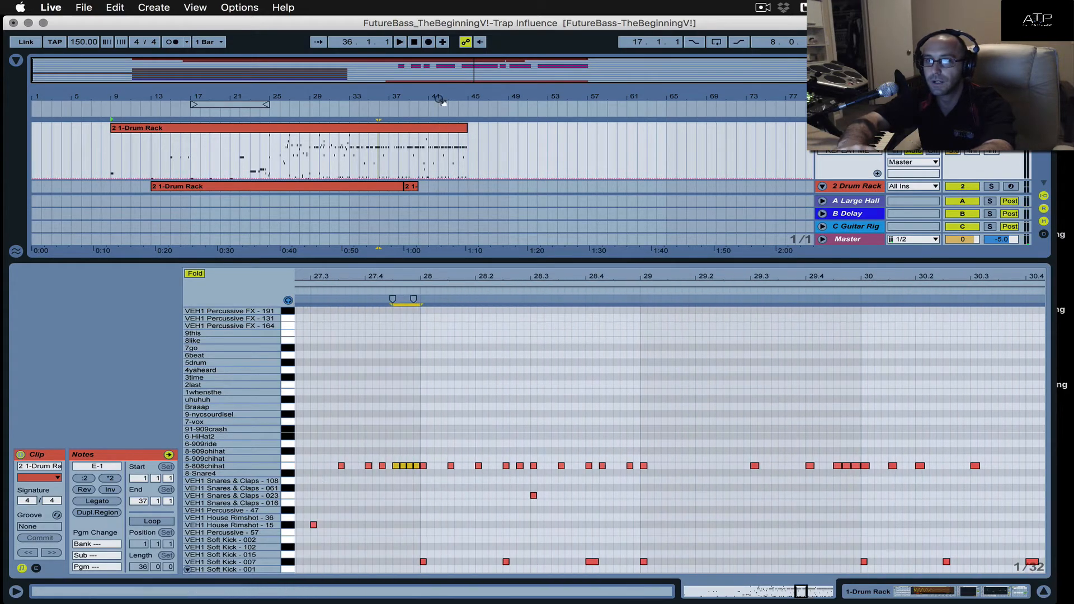
{"action": "left_click", "coordinate": [358, 140]}
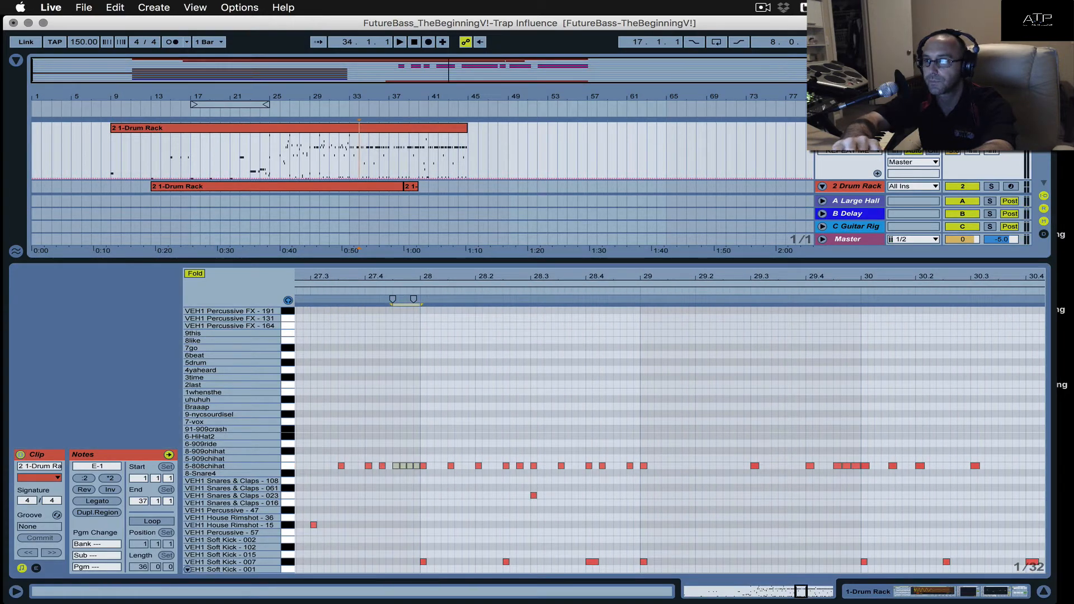
{"action": "key", "text": "space"}
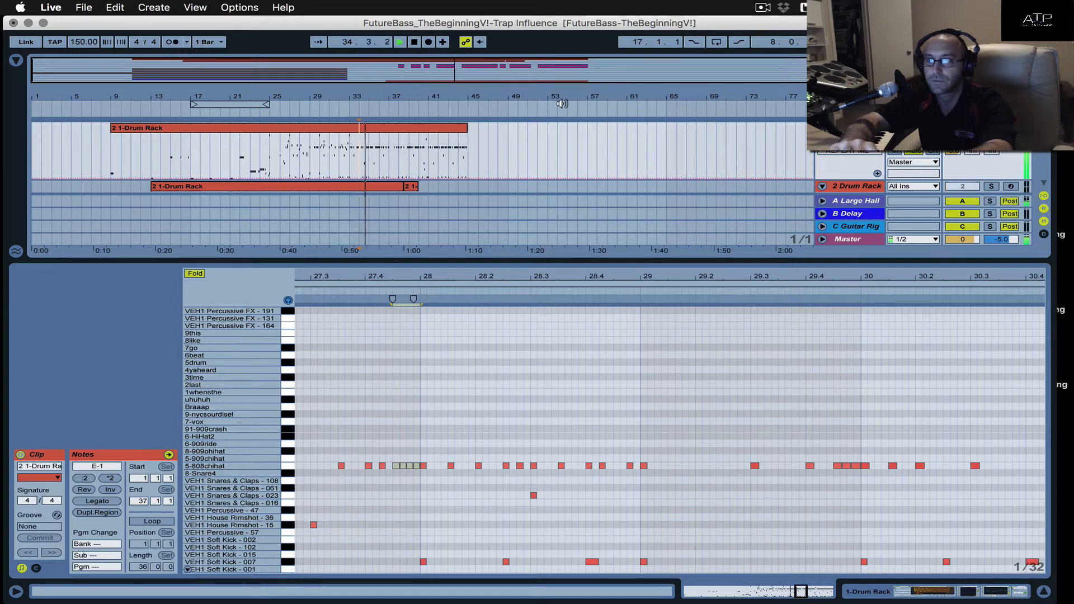
{"action": "scroll", "coordinate": [451, 392], "scroll_direction": "left", "scroll_amount": 3}
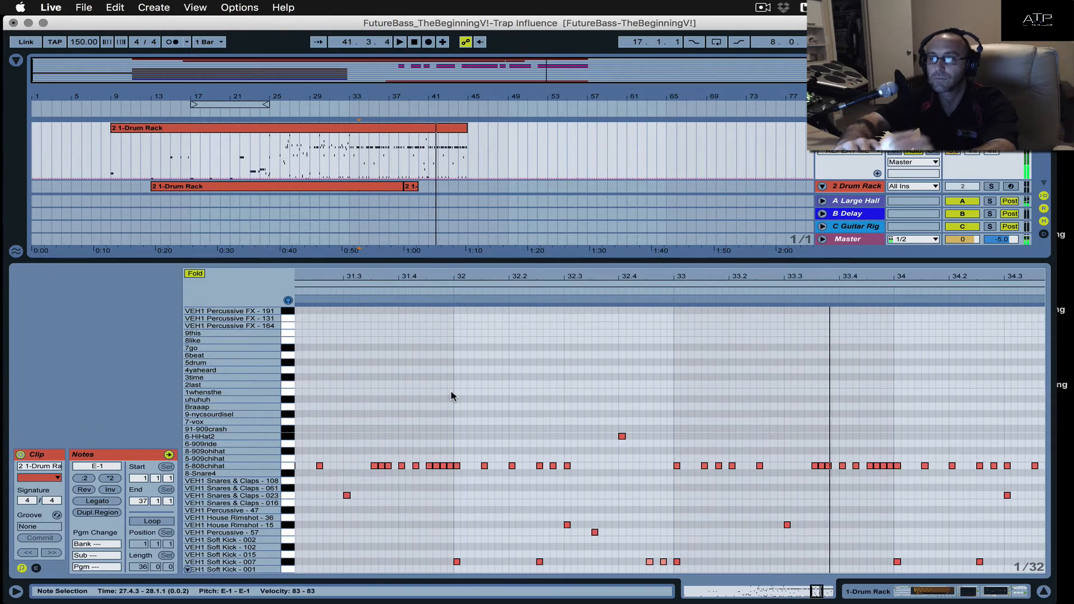
Shrink the note editor and view the Nexus instruments on bass tracks 4 and 5.
{"action": "left_click_drag", "start_coordinate": [479, 257], "coordinate": [432, 416]}
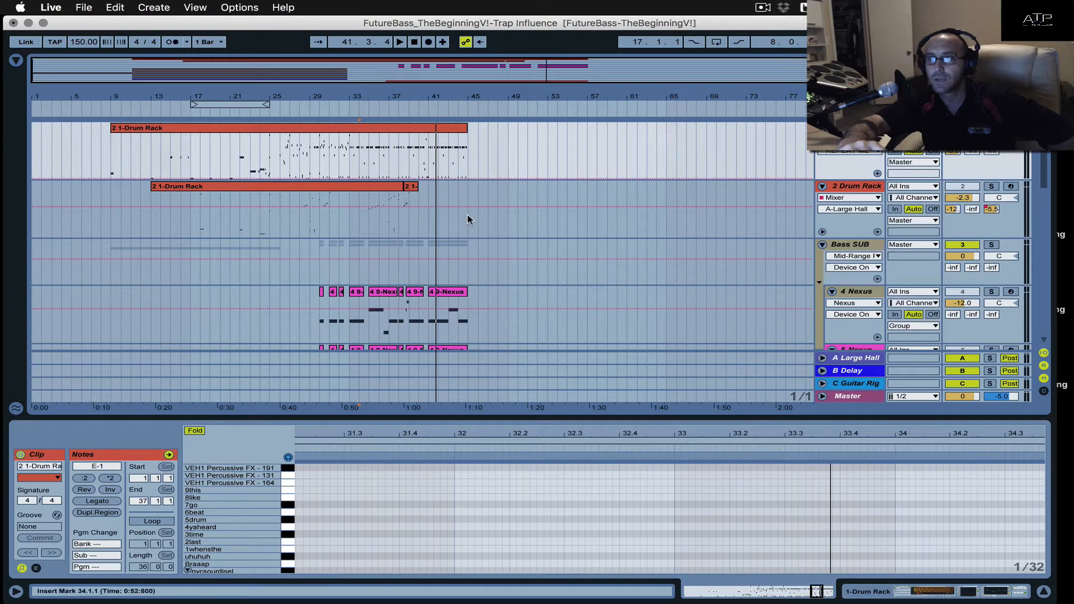
{"action": "scroll", "coordinate": [423, 201], "scroll_direction": "down", "scroll_amount": 5}
{"action": "scroll", "coordinate": [423, 200], "scroll_direction": "up", "scroll_amount": 3}
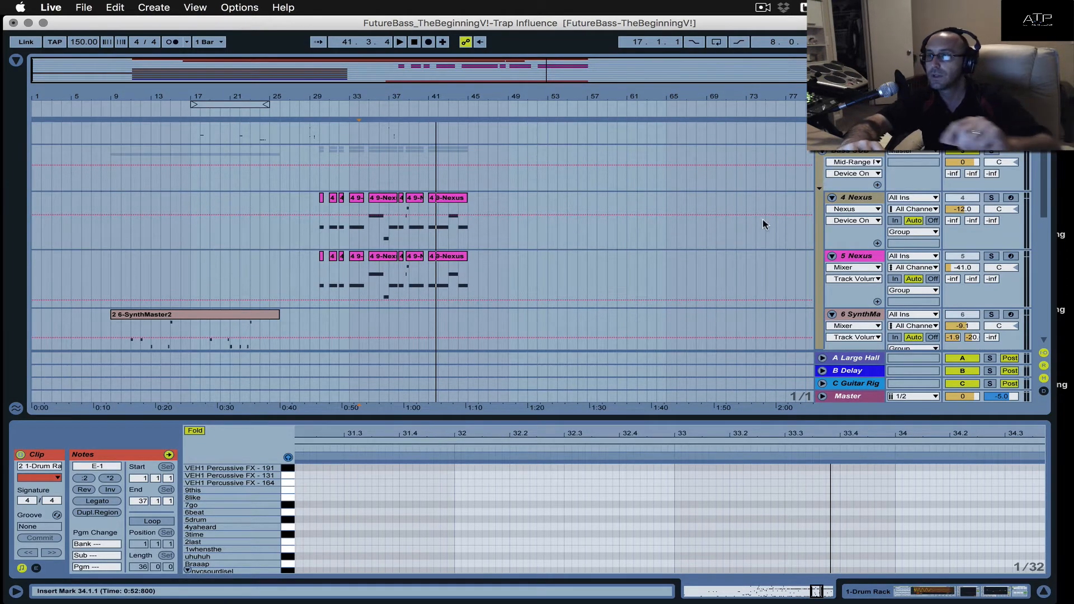
{"action": "left_click", "coordinate": [854, 200]}
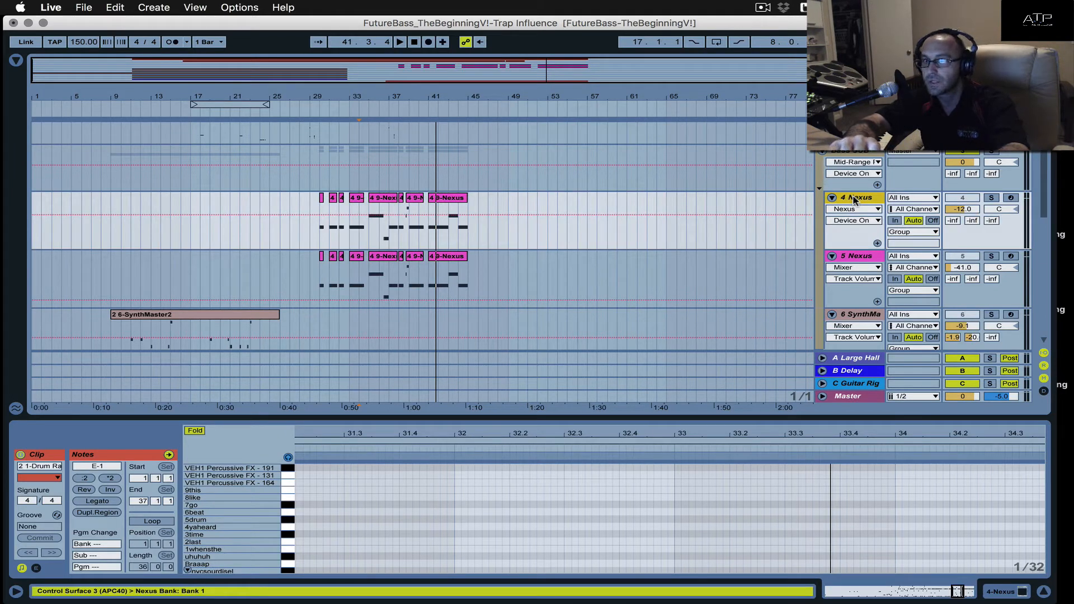
{"action": "double_click", "coordinate": [854, 201]}
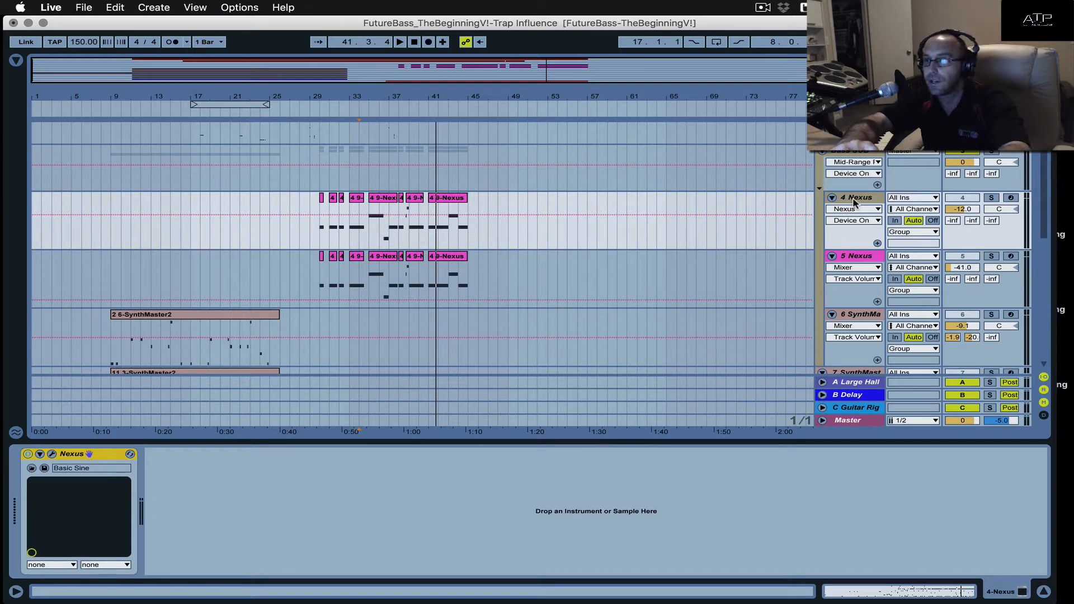
{"action": "left_click", "coordinate": [873, 255]}
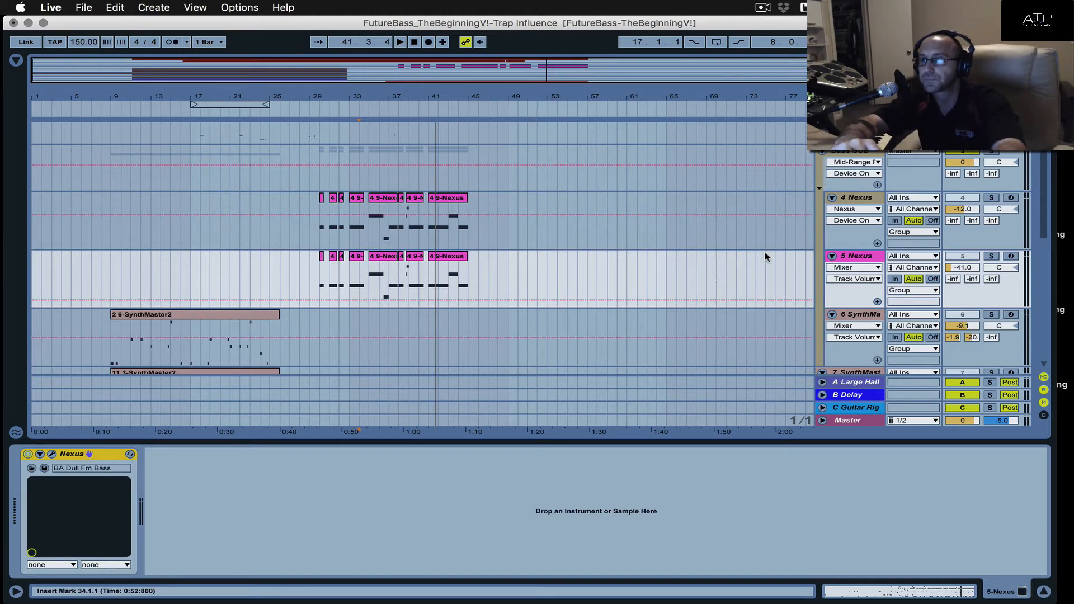
Inspect the Bass SUB group's Mid-Range Phattener and Multiband Compression, folding away the compressor's sidechain section.
{"action": "left_click", "coordinate": [849, 152]}
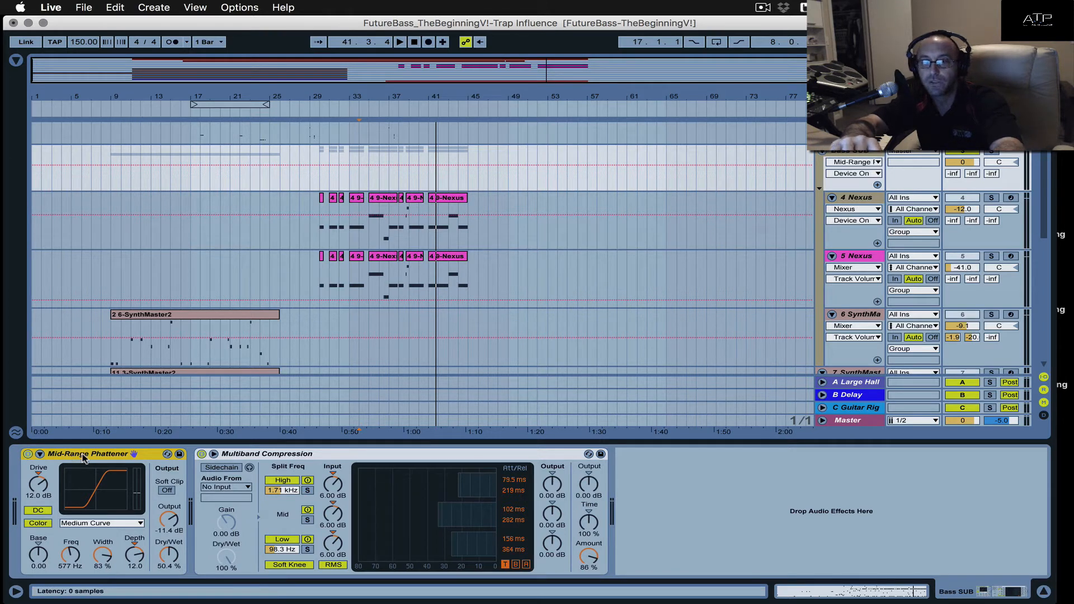
{"action": "left_click", "coordinate": [73, 556]}
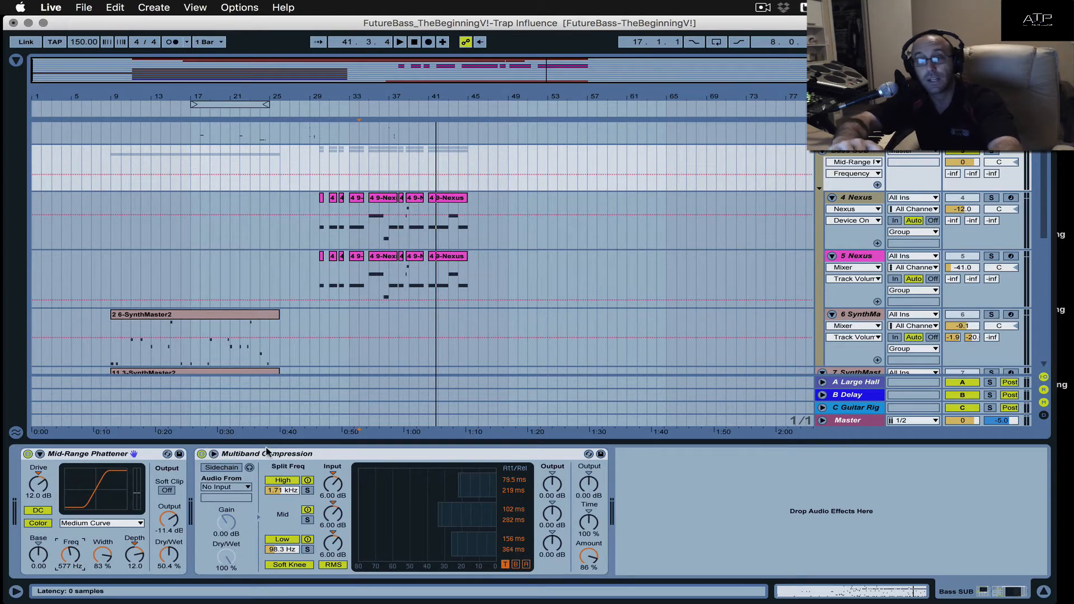
{"action": "left_click", "coordinate": [344, 454]}
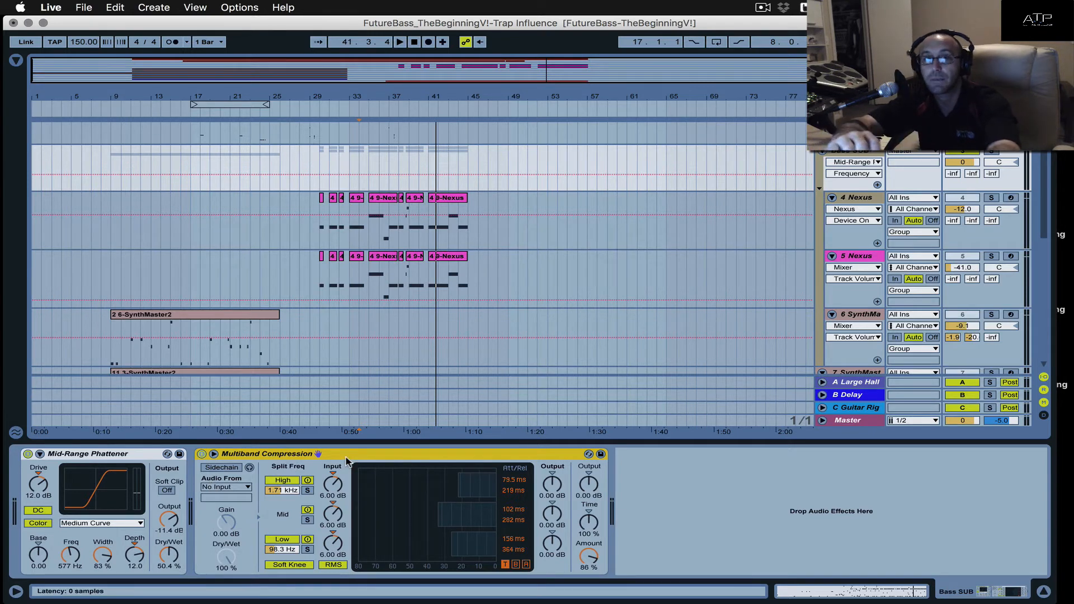
{"action": "left_click", "coordinate": [214, 454]}
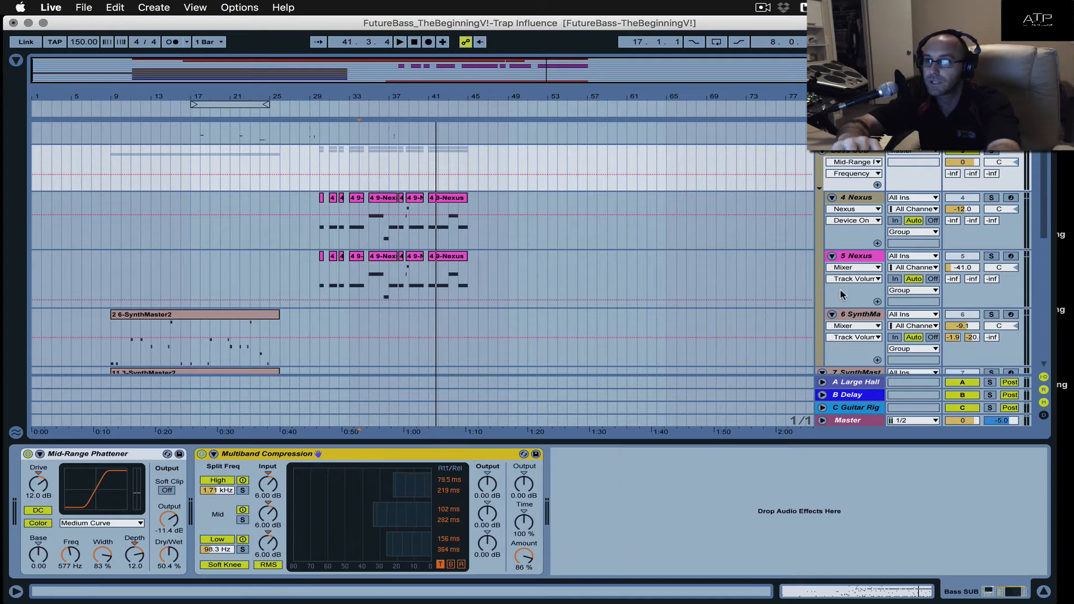
Bypass Multiband Compression and Mid-Range Phattener on the Bass SUB group, solo the group, and play track 4's Nexus clips from bar 30.
{"action": "left_click", "coordinate": [201, 454]}
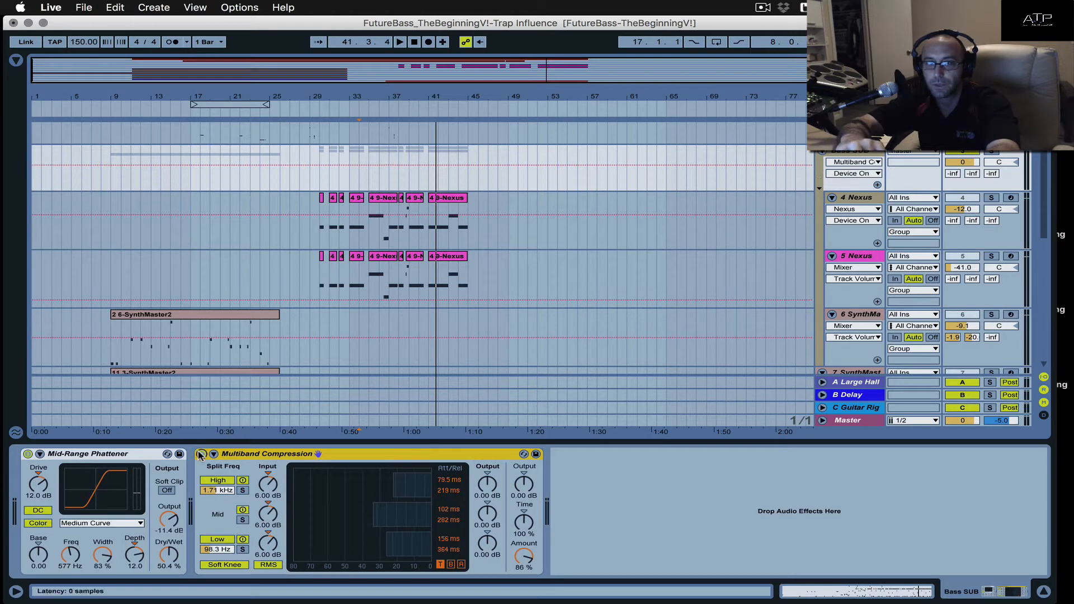
{"action": "left_click", "coordinate": [28, 453]}
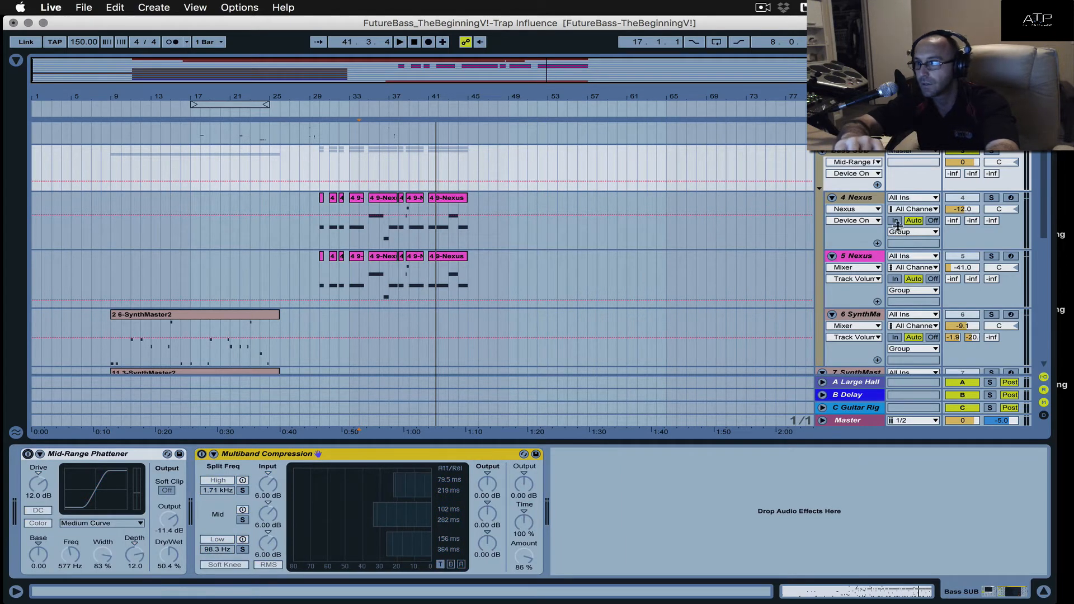
{"action": "left_click", "coordinate": [991, 153]}
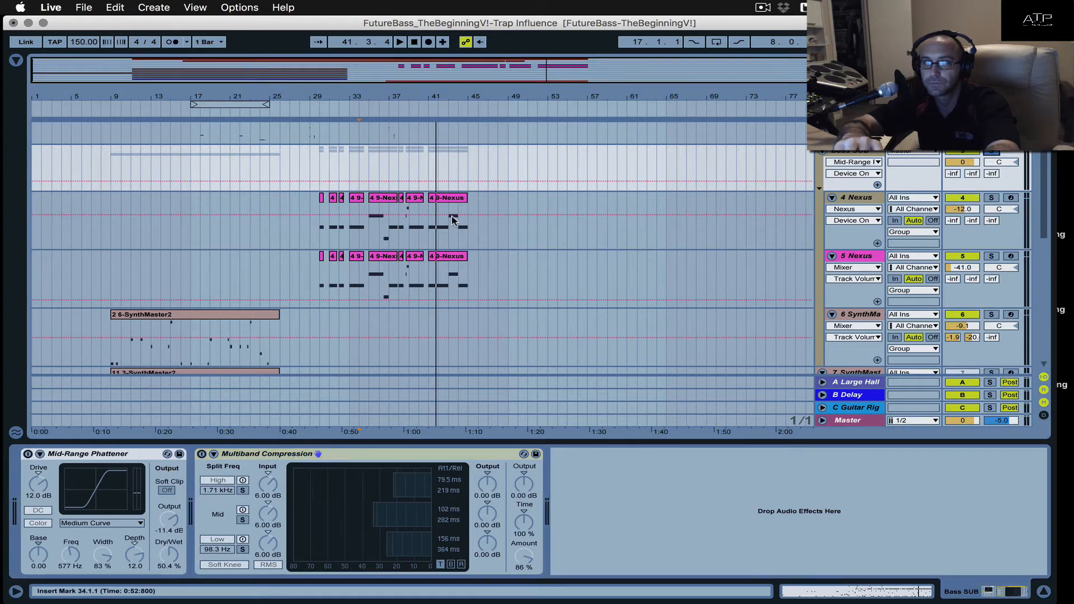
{"action": "left_click_drag", "start_coordinate": [467, 215], "coordinate": [333, 208]}
{"action": "key", "text": "space"}
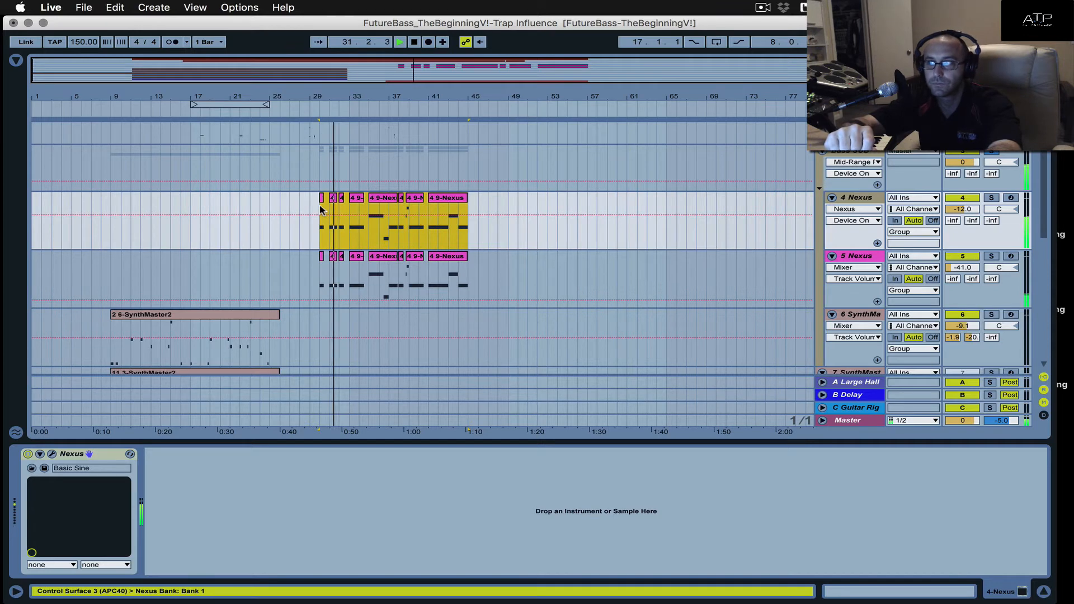
Compare the soloed bass with track 5 Nexus muted and unmuted during playback, finishing with the track active and playback stopped.
{"action": "left_click", "coordinate": [960, 257]}
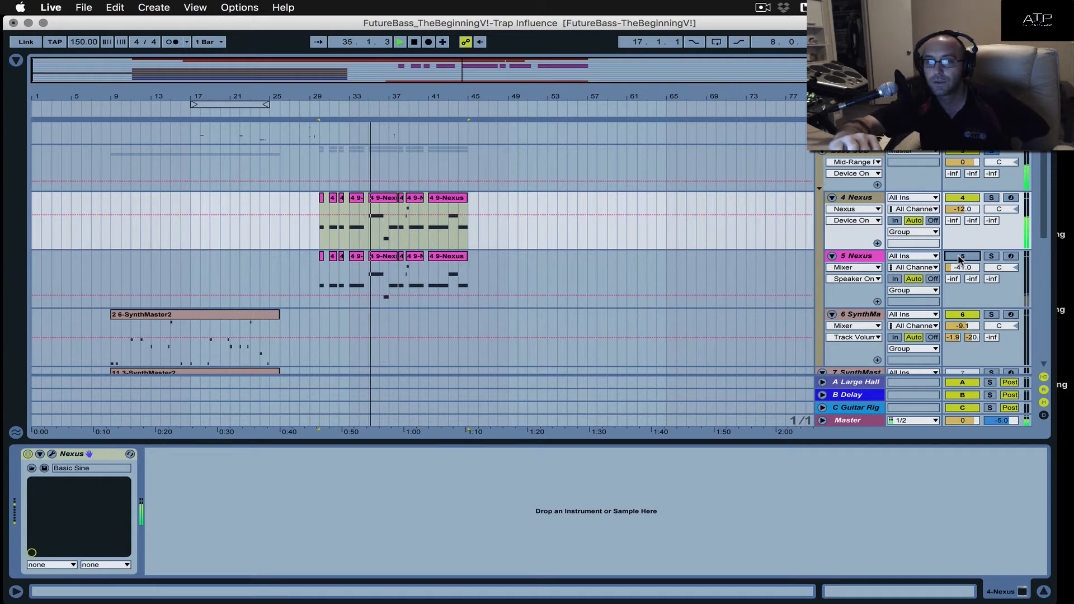
{"action": "left_click", "coordinate": [960, 257]}
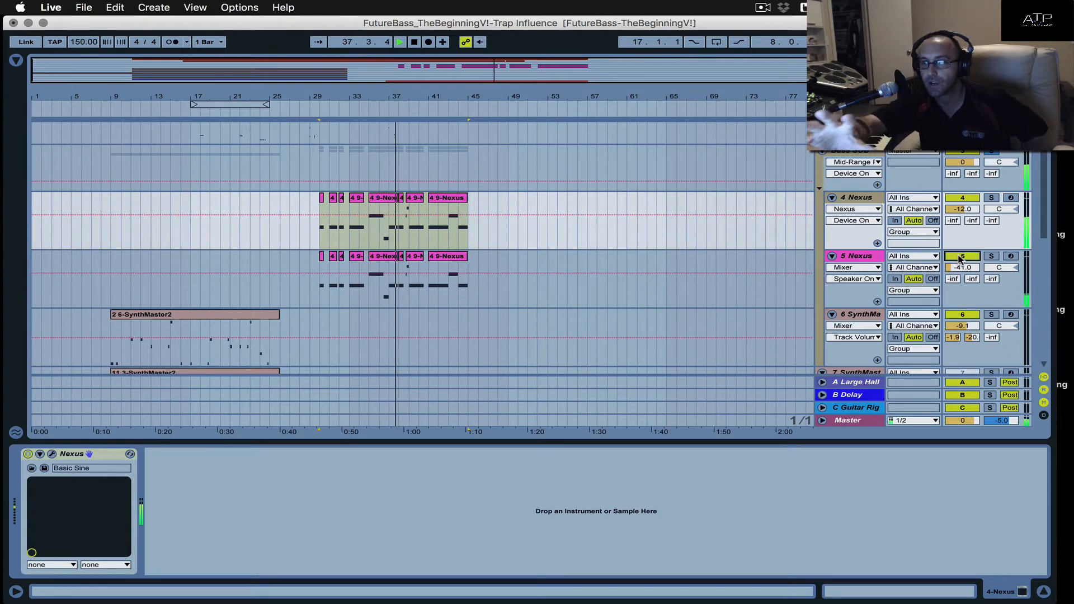
{"action": "key", "text": "space"}
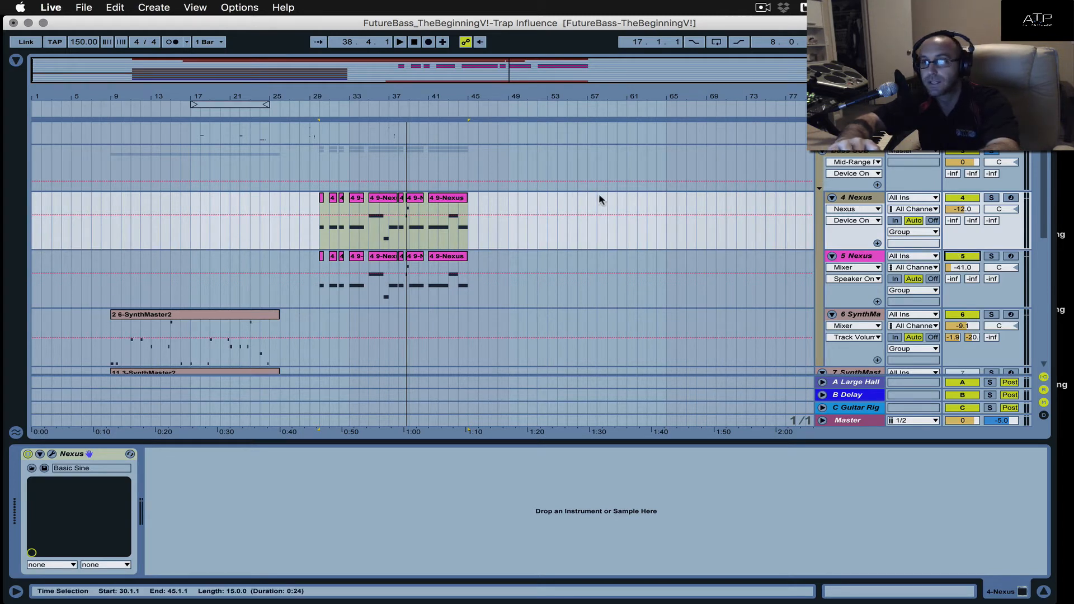
Re-enable the Bass SUB group's Mid-Range Phattener and Multiband Compression, and show track 5's BA Dull Fm Bass instrument.
{"action": "left_click", "coordinate": [858, 255]}
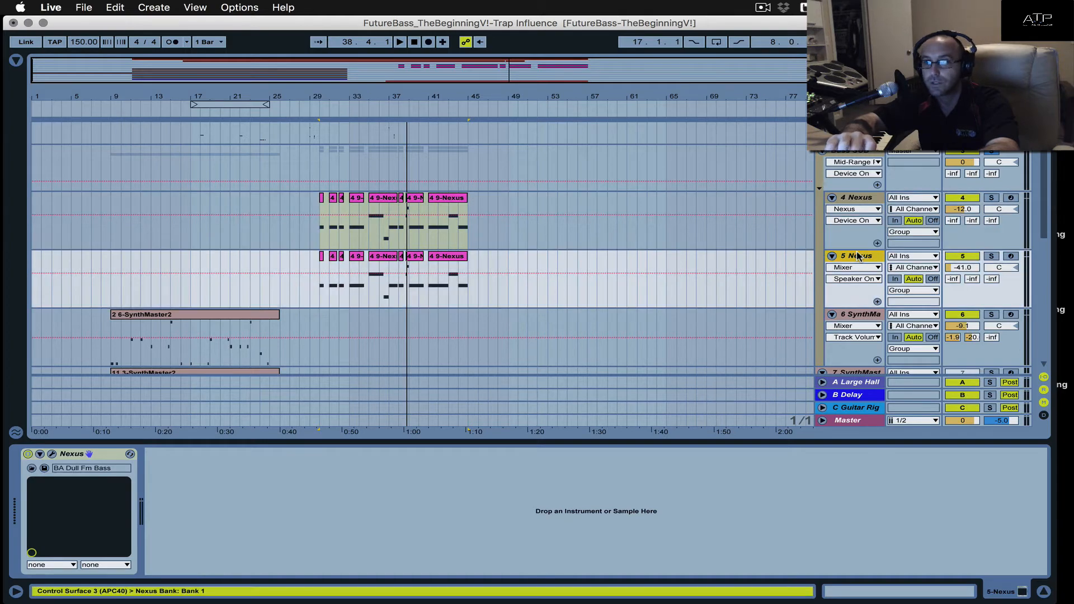
{"action": "left_click", "coordinate": [851, 152]}
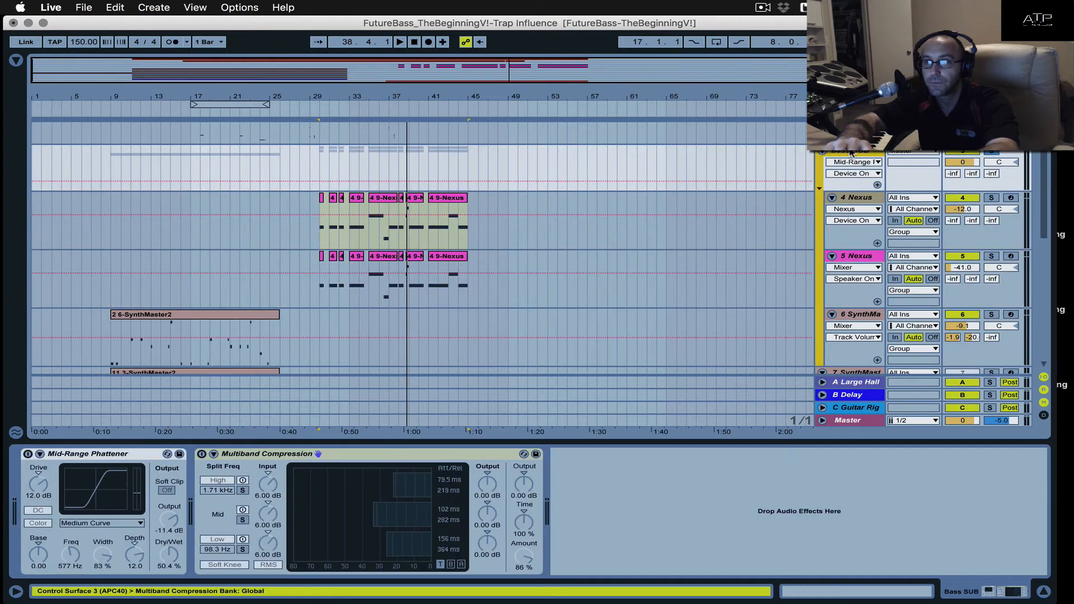
{"action": "left_click", "coordinate": [28, 454]}
{"action": "left_click", "coordinate": [202, 454]}
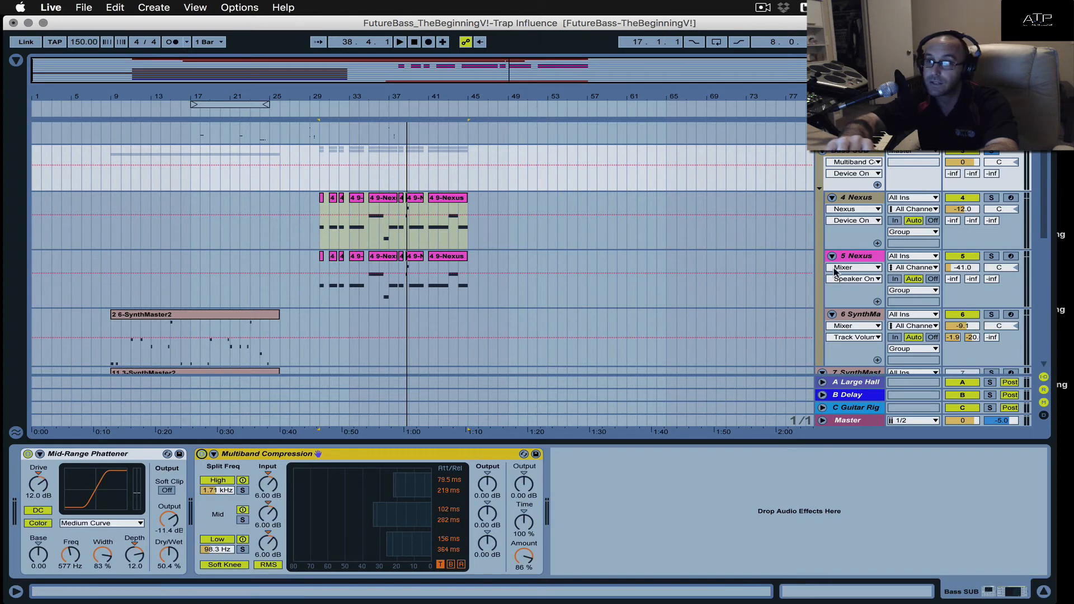
{"action": "left_click", "coordinate": [854, 260]}
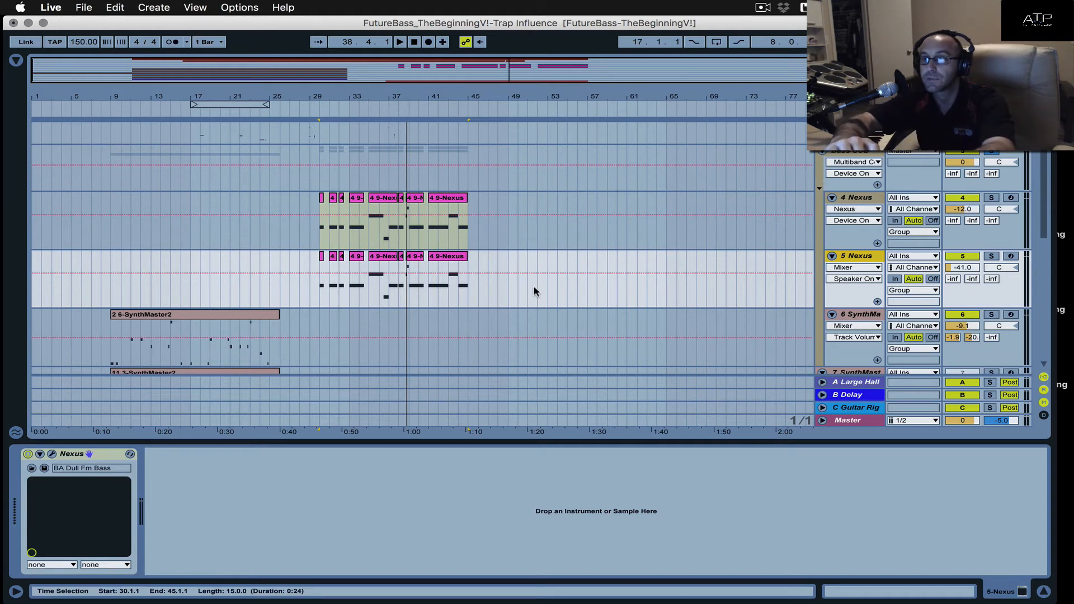
Select the 2-SynthMaster2 clip on track 8 and view the track's device chain.
{"action": "scroll", "coordinate": [535, 291], "scroll_direction": "down", "scroll_amount": 2}
{"action": "scroll", "coordinate": [431, 242], "scroll_direction": "down", "scroll_amount": 6}
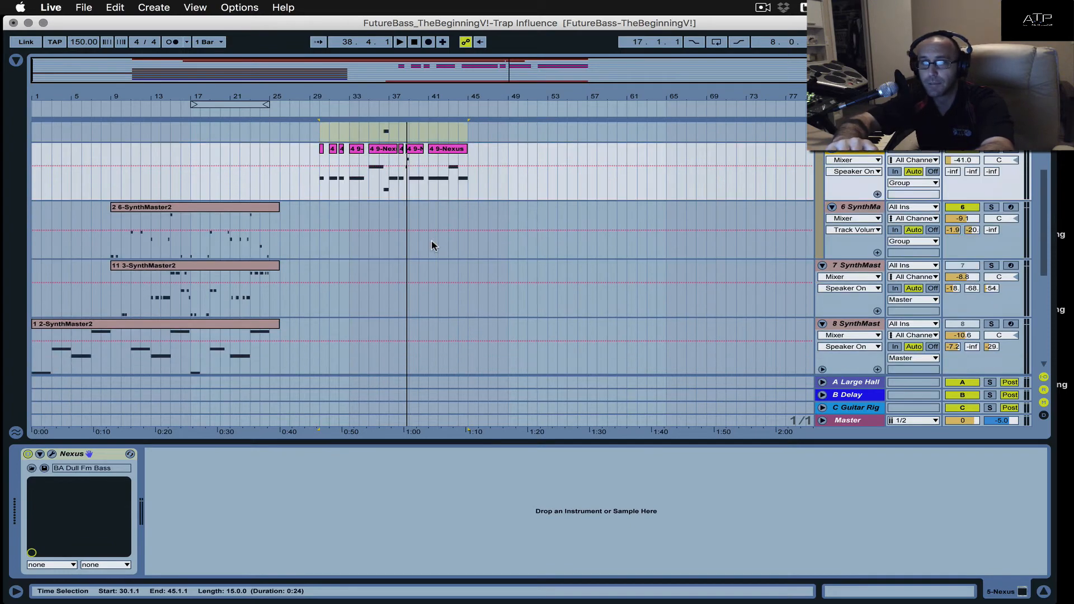
{"action": "left_click", "coordinate": [187, 296]}
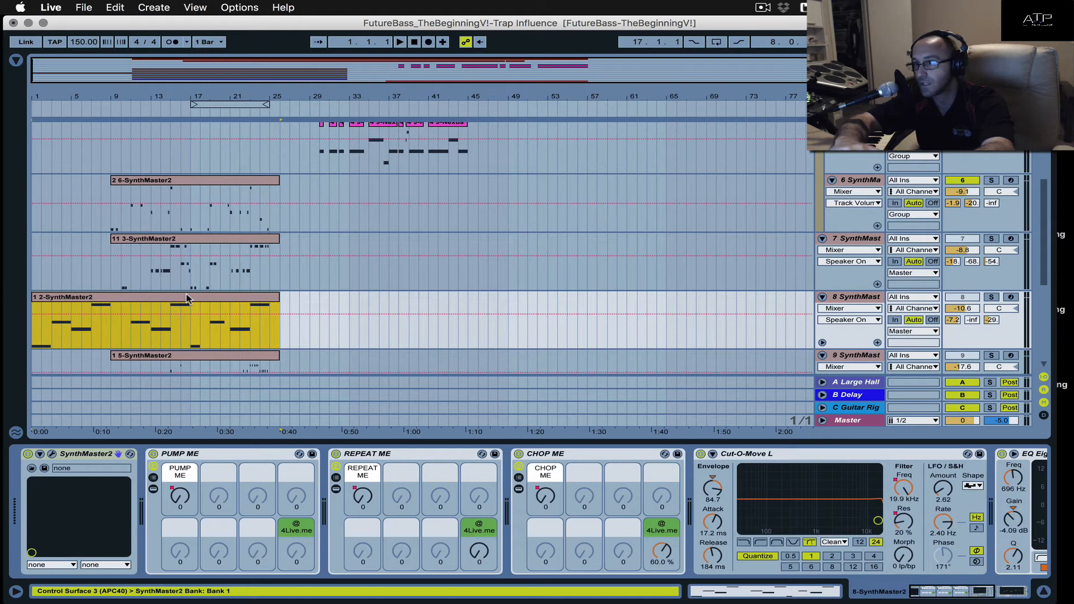
{"action": "left_click", "coordinate": [848, 300]}
{"action": "scroll", "coordinate": [884, 288], "scroll_direction": "down", "scroll_amount": 4}
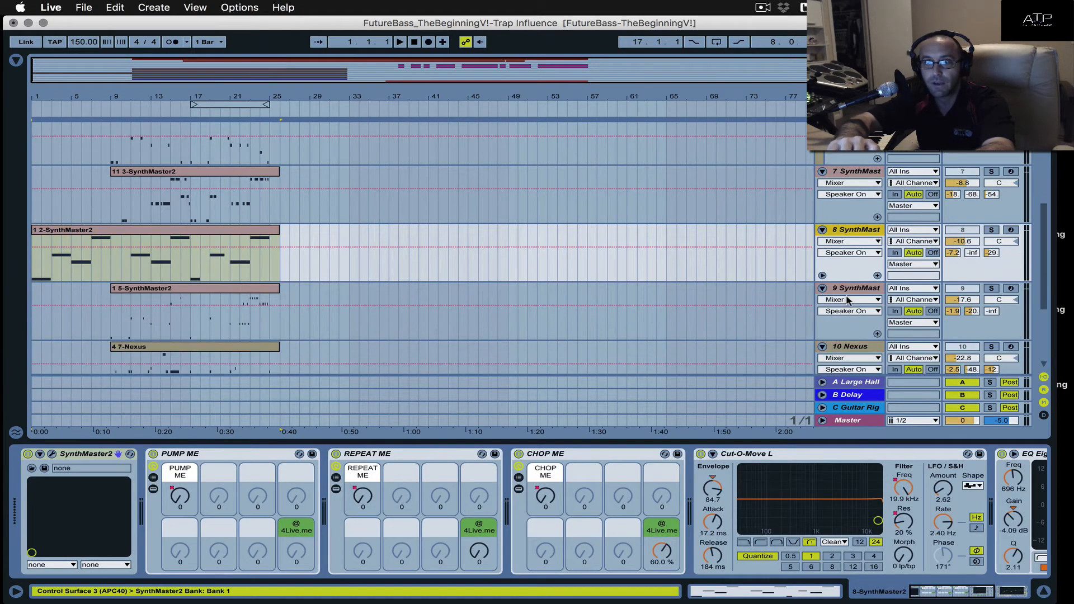
Check the output routing choices of track 5 Nexus, leaving it on Group, and unsolo the Bass SUB group.
{"action": "scroll", "coordinate": [951, 234], "scroll_direction": "up", "scroll_amount": 8}
{"action": "left_click", "coordinate": [922, 236]}
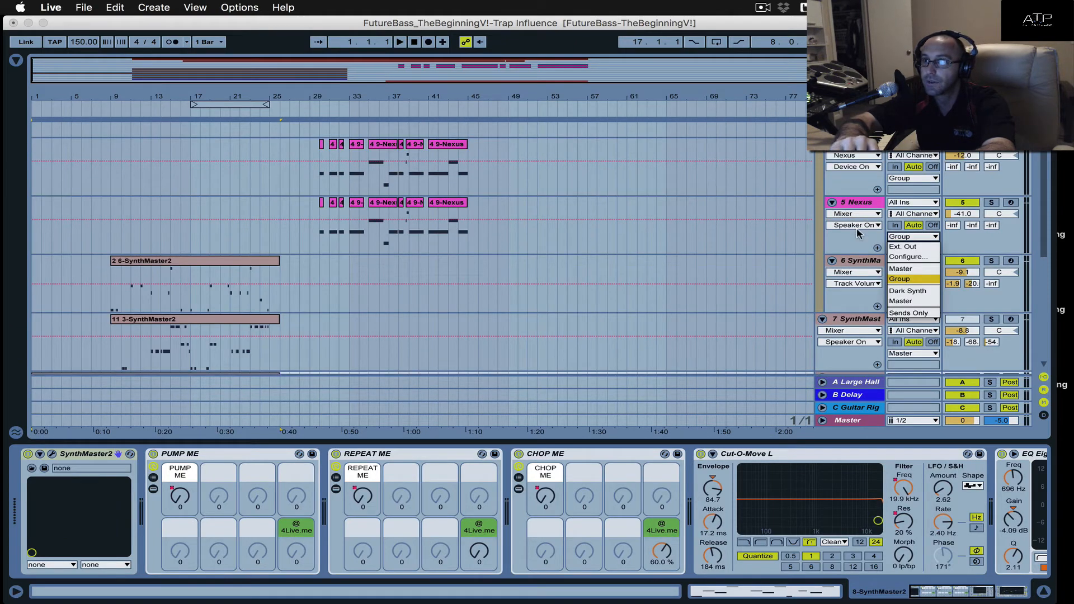
{"action": "left_click", "coordinate": [917, 234]}
{"action": "scroll", "coordinate": [917, 232], "scroll_direction": "up", "scroll_amount": 8}
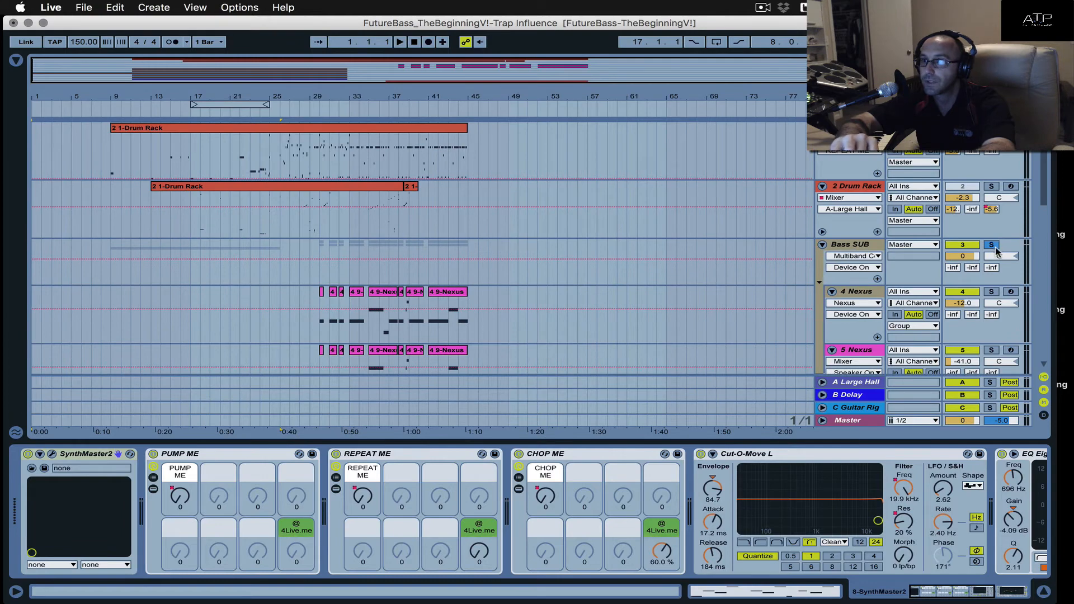
Solo track 8 SynthMaster2, play its opening from bar 1, and unfold its PUMP ME, Cut-O-Move L, CHOP ME and REPEAT ME automation lanes.
{"action": "scroll", "coordinate": [996, 250], "scroll_direction": "down", "scroll_amount": 16}
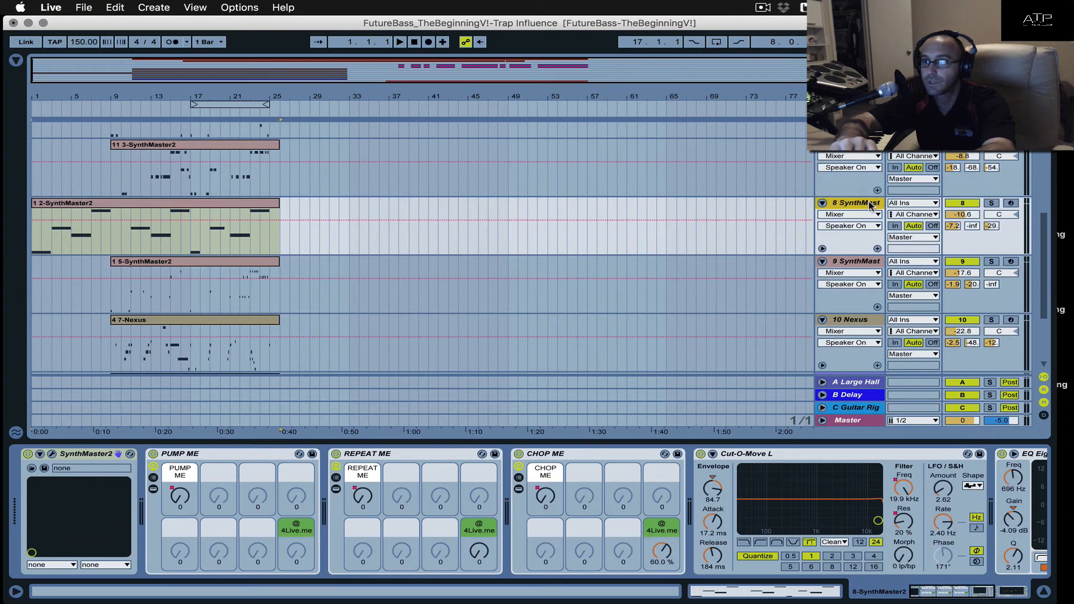
{"action": "left_click", "coordinate": [990, 204]}
{"action": "left_click", "coordinate": [855, 204]}
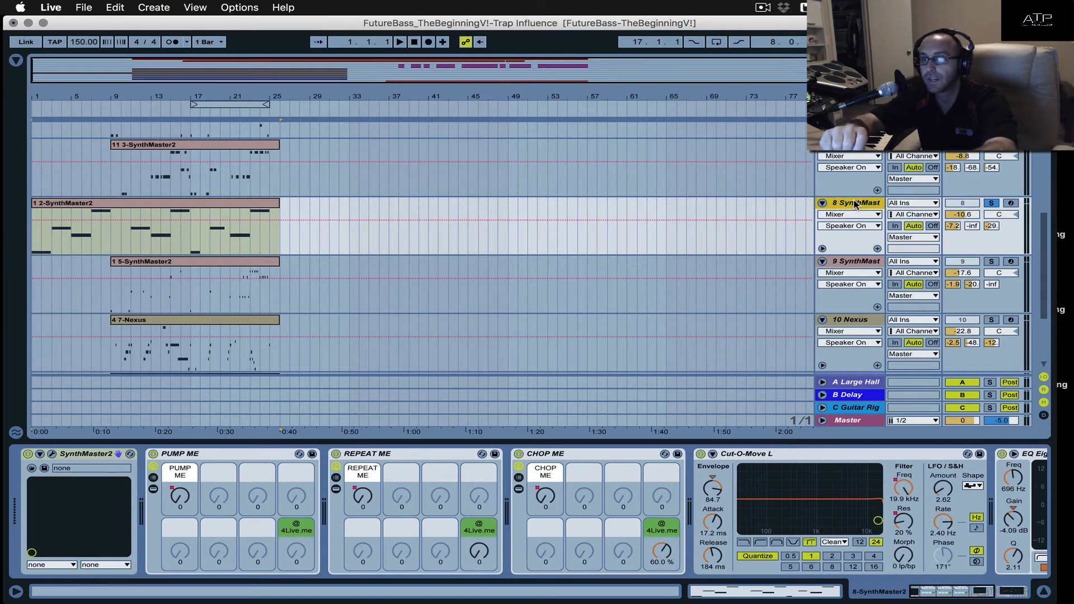
{"action": "key", "text": "space"}
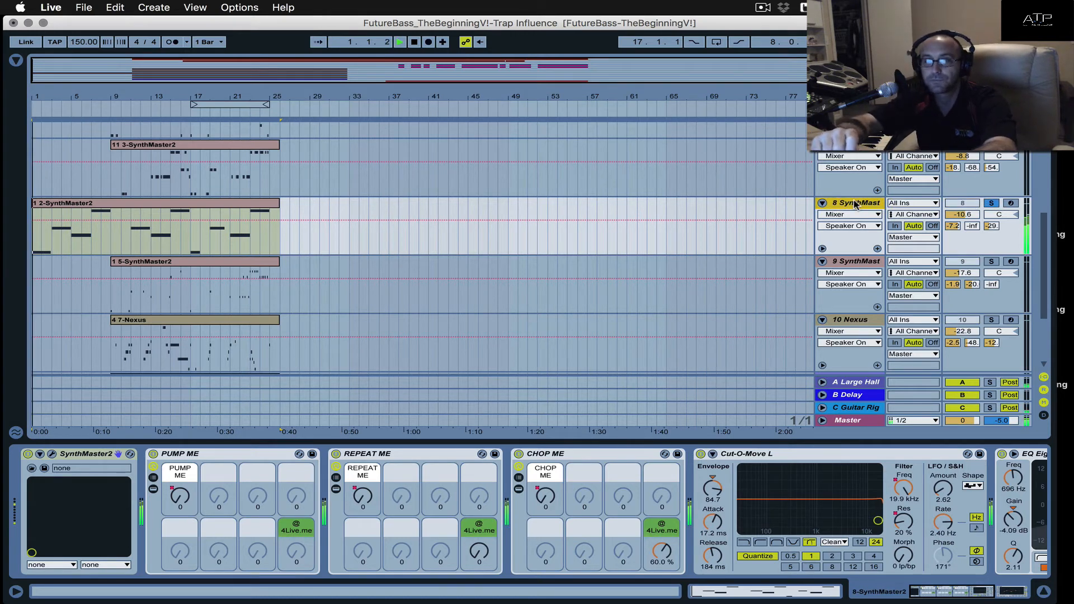
{"action": "left_click", "coordinate": [823, 248]}
{"action": "scroll", "coordinate": [697, 283], "scroll_direction": "down", "scroll_amount": 3}
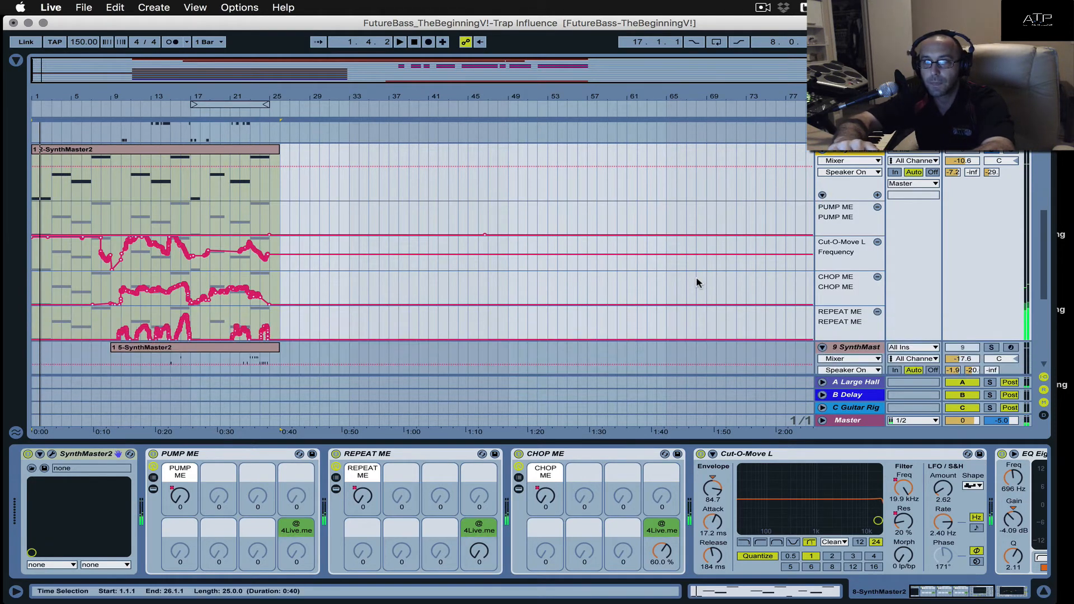
Highlight the PUMP ME, REPEAT ME and CHOP ME racks together in track 8's device chain.
{"action": "left_click", "coordinate": [217, 456]}
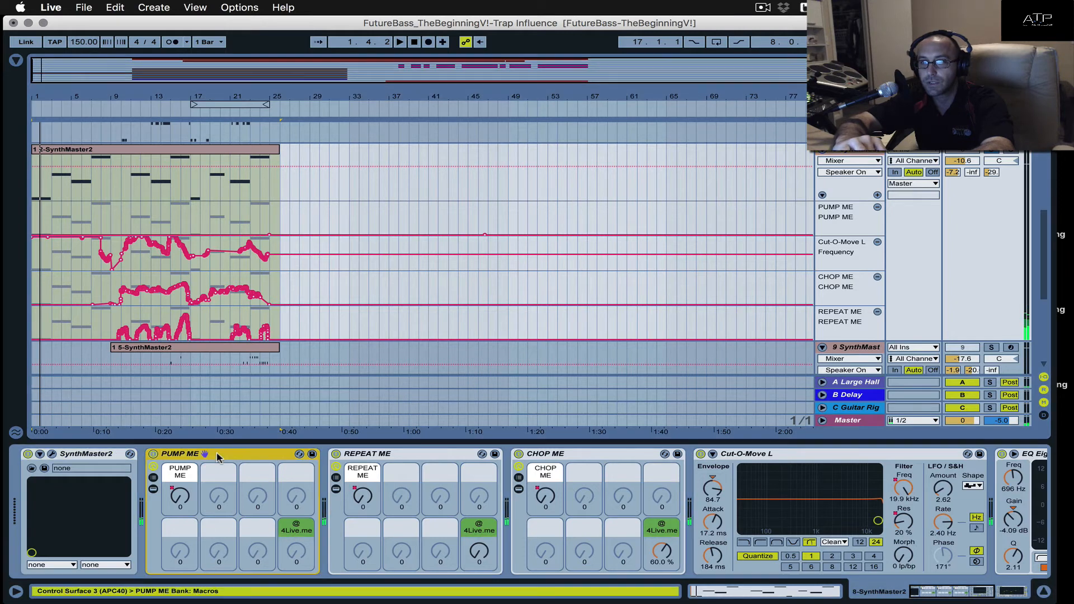
{"action": "left_click", "coordinate": [600, 455]}
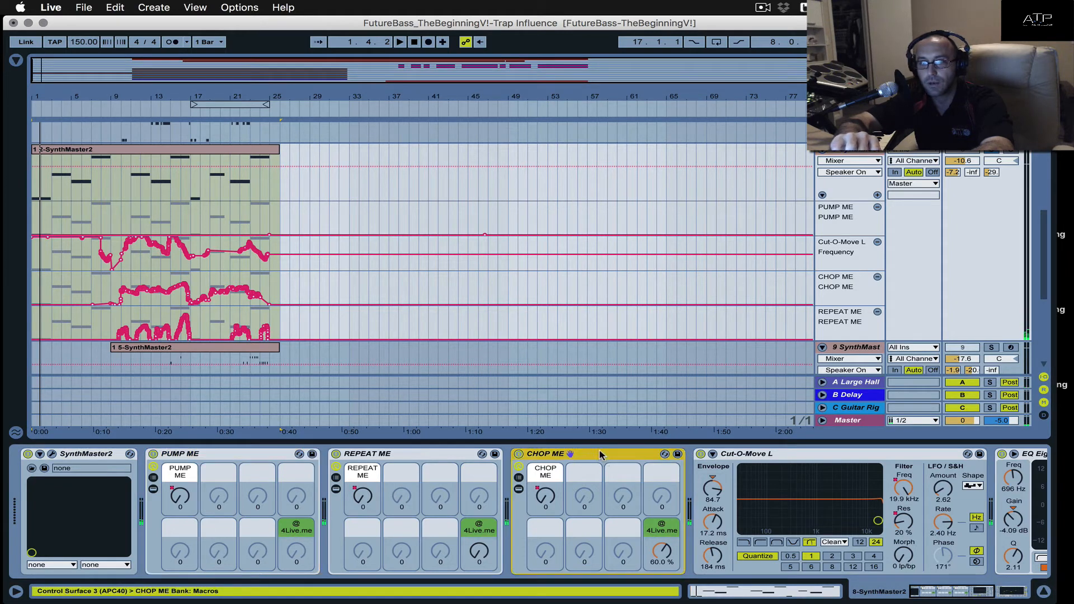
{"action": "left_click", "coordinate": [244, 455], "text": "shift"}
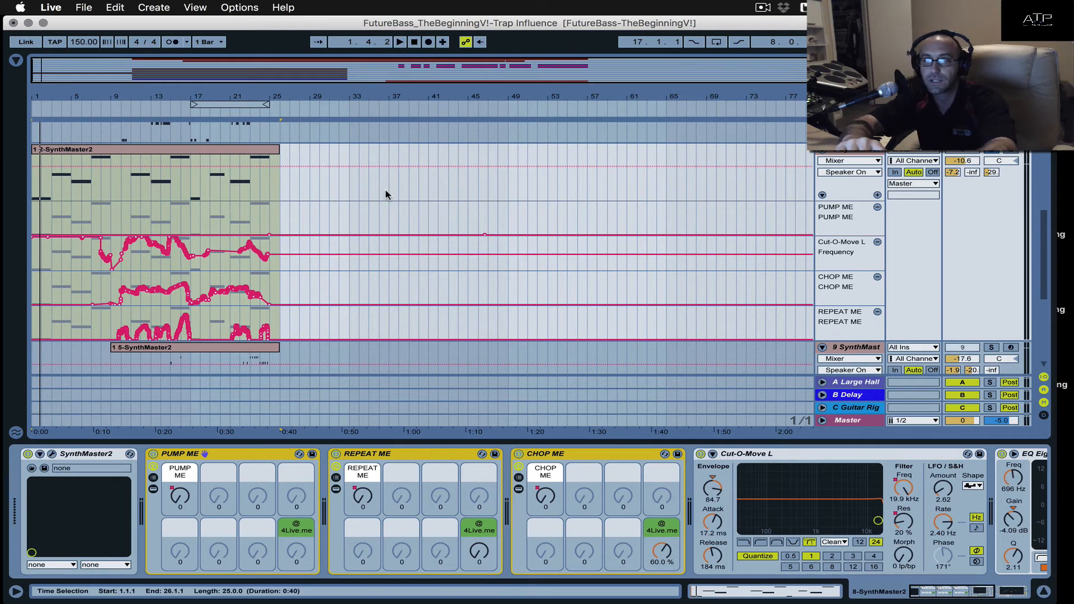
Solo track 2 Drum Rack and briefly play the arrangement from bar 38.
{"action": "scroll", "coordinate": [384, 193], "scroll_direction": "up", "scroll_amount": 10}
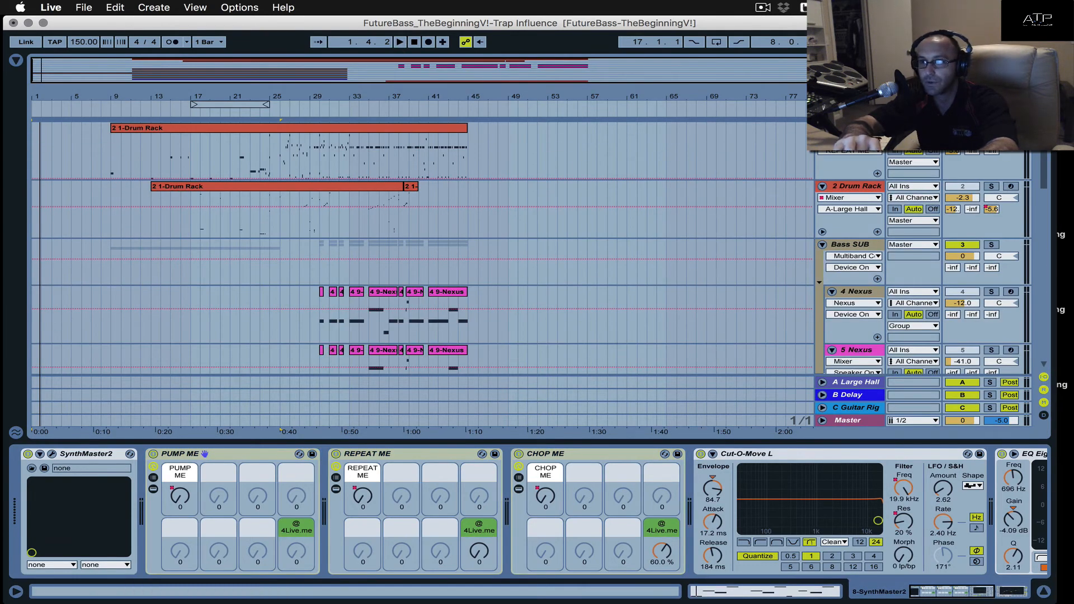
{"action": "key", "text": "super"}
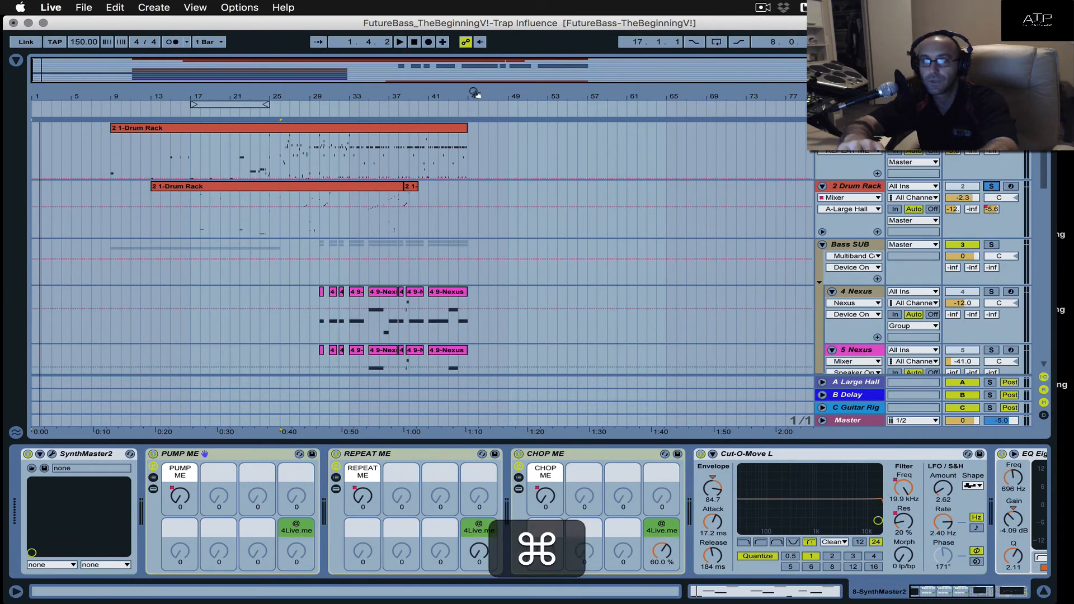
{"action": "left_click", "coordinate": [400, 147]}
{"action": "left_click", "coordinate": [400, 43]}
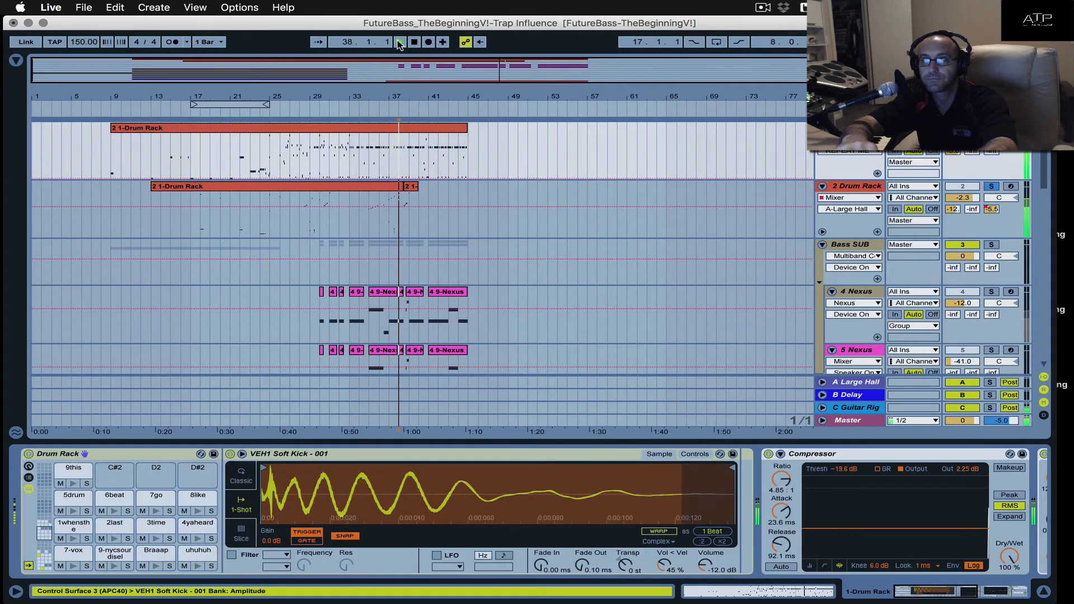
{"action": "scroll", "coordinate": [409, 209], "scroll_direction": "down", "scroll_amount": 1}
{"action": "key", "text": "space"}
Return to track 8, select its 2-SynthMaster2 clip, and play it from bar 1 alongside its automation lanes.
{"action": "scroll", "coordinate": [409, 213], "scroll_direction": "down", "scroll_amount": 10}
{"action": "scroll", "coordinate": [388, 165], "scroll_direction": "down", "scroll_amount": 5}
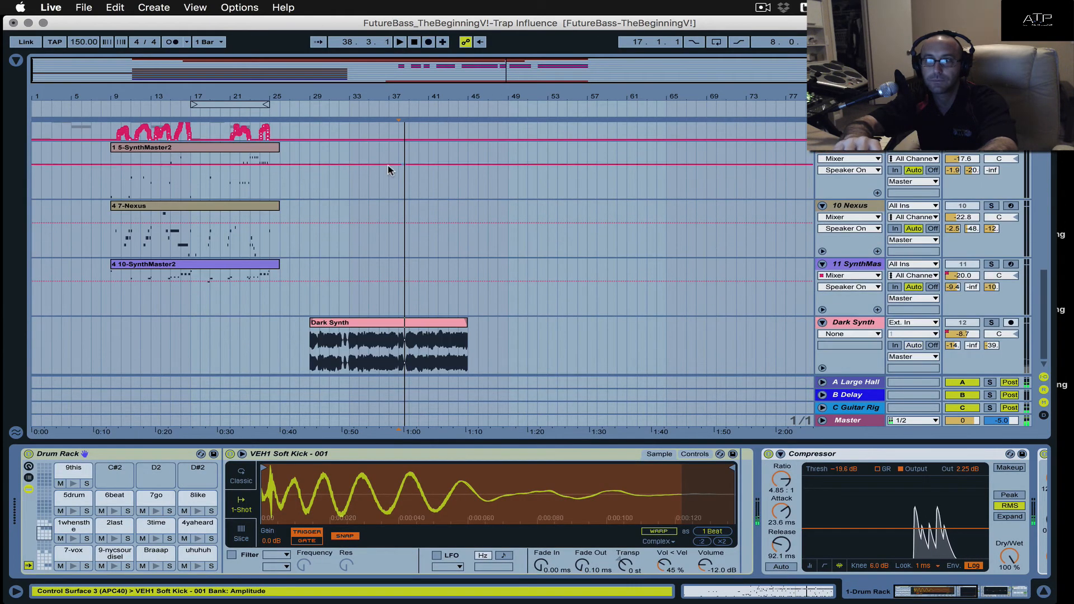
{"action": "scroll", "coordinate": [197, 168], "scroll_direction": "up", "scroll_amount": 8}
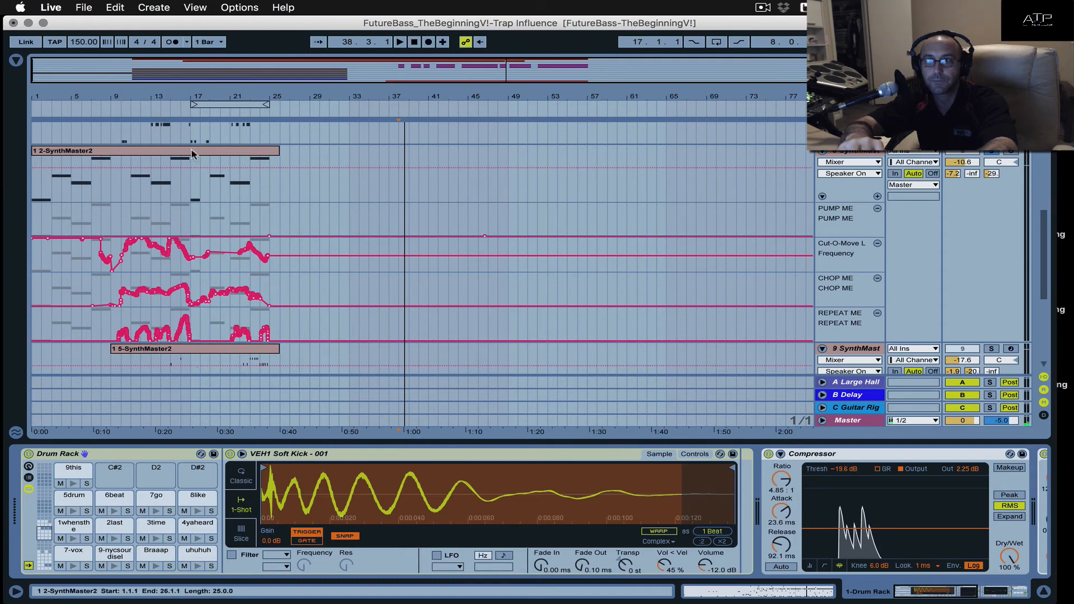
{"action": "left_click", "coordinate": [192, 151]}
{"action": "key", "text": "space"}
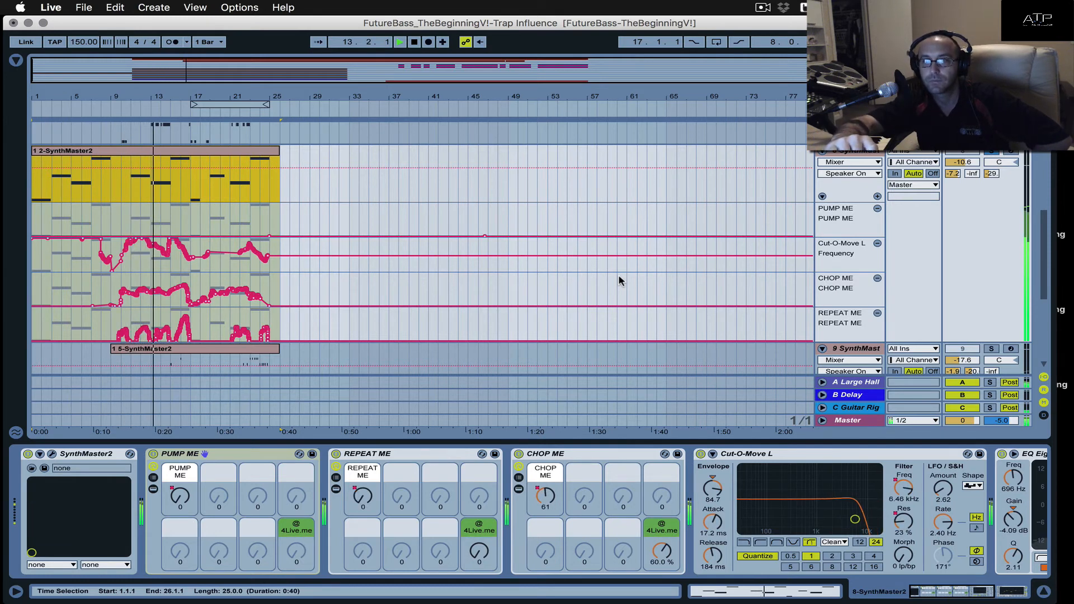
Follow the moving rack macros, Cut-O-Move L filter and EQ Eight on track 8 during playback up to bar 21.
{"action": "scroll", "coordinate": [619, 281], "scroll_direction": "up", "scroll_amount": 3}
{"action": "scroll", "coordinate": [618, 280], "scroll_direction": "down", "scroll_amount": 3}
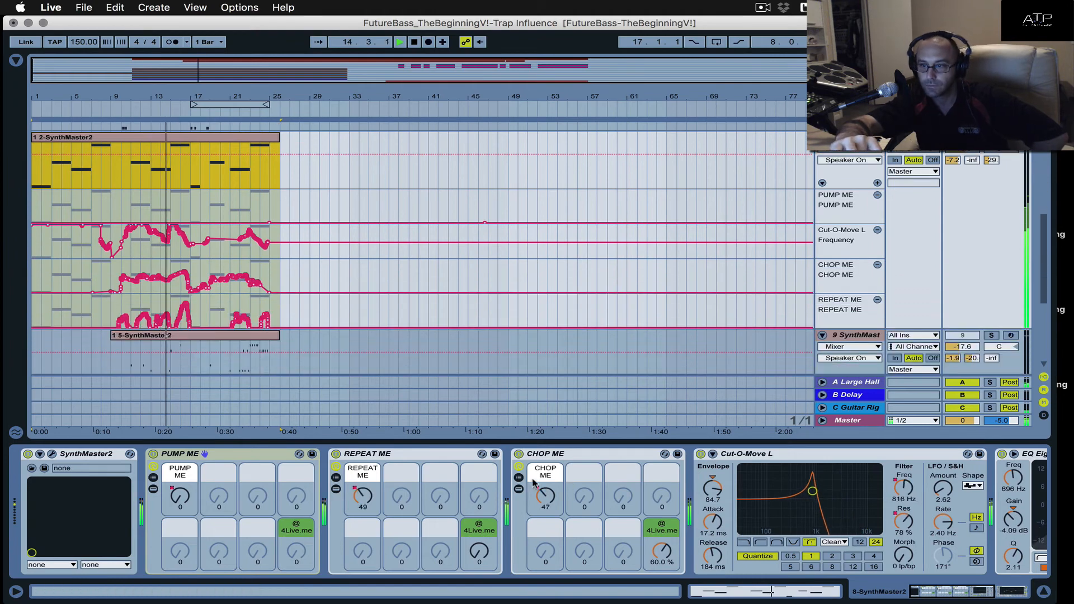
{"action": "scroll", "coordinate": [545, 479], "scroll_direction": "right", "scroll_amount": 6}
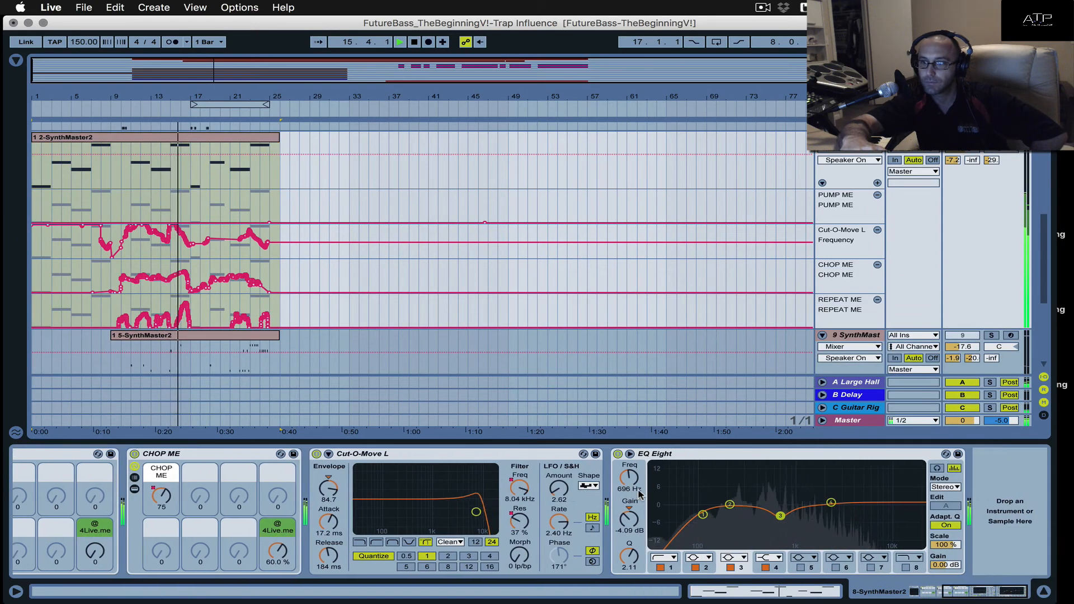
{"action": "scroll", "coordinate": [640, 493], "scroll_direction": "left", "scroll_amount": 2}
{"action": "scroll", "coordinate": [639, 492], "scroll_direction": "left", "scroll_amount": 5}
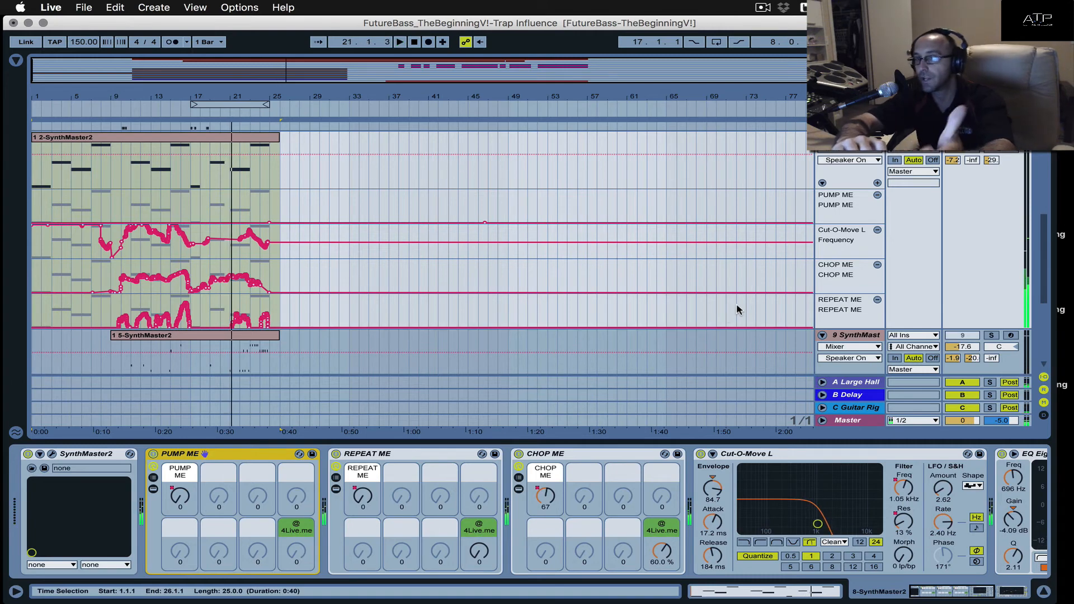
Unsolo track 8 SynthMaster2 and play the full arrangement from bar 17.
{"action": "scroll", "coordinate": [649, 185], "scroll_direction": "up", "scroll_amount": 8}
{"action": "scroll", "coordinate": [651, 186], "scroll_direction": "down", "scroll_amount": 3}
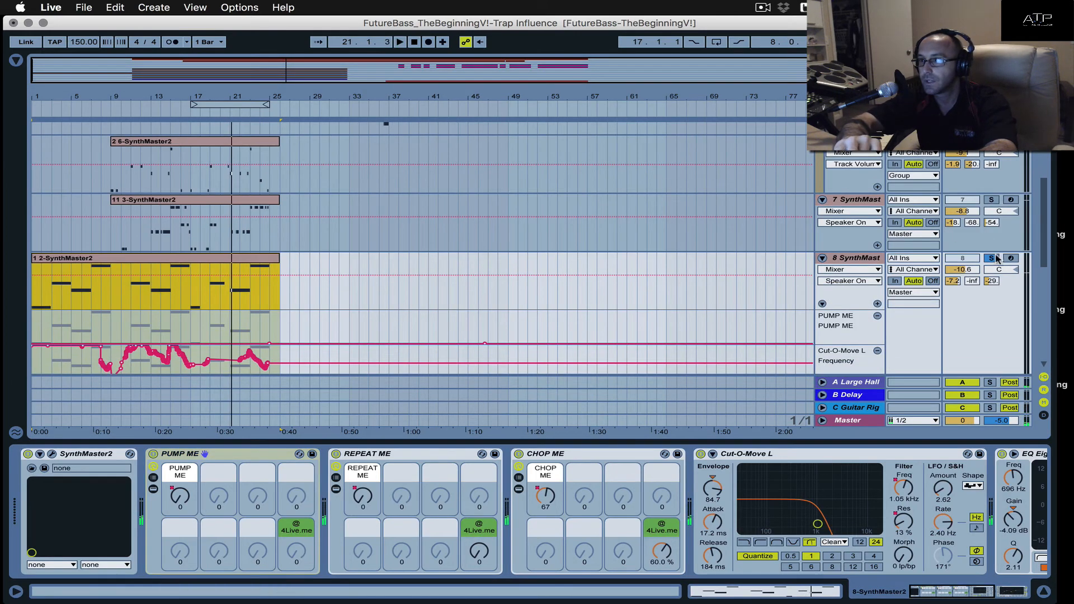
{"action": "scroll", "coordinate": [438, 231], "scroll_direction": "up", "scroll_amount": 5}
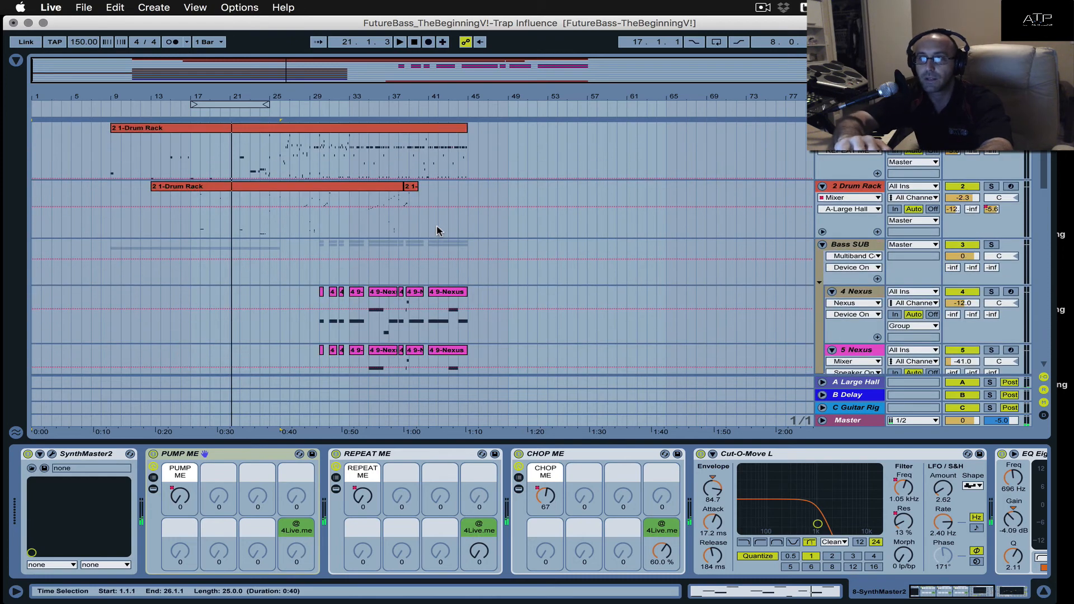
{"action": "left_click", "coordinate": [188, 114]}
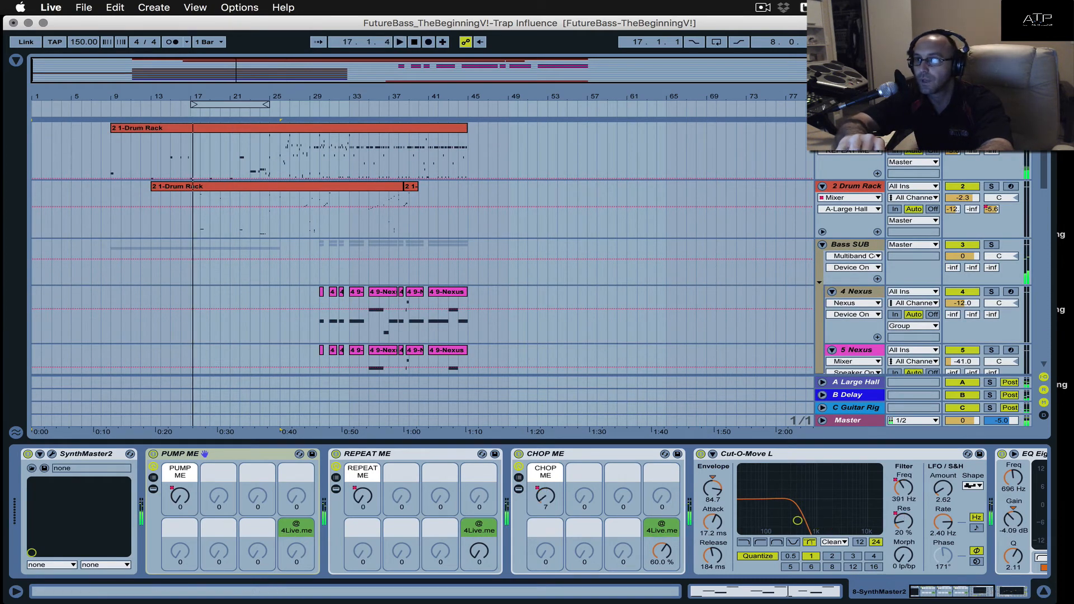
Play the soloed track 1 Drum Rack from bar 17 and add track 2 Drum Rack to the solo.
{"action": "left_click", "coordinate": [991, 129]}
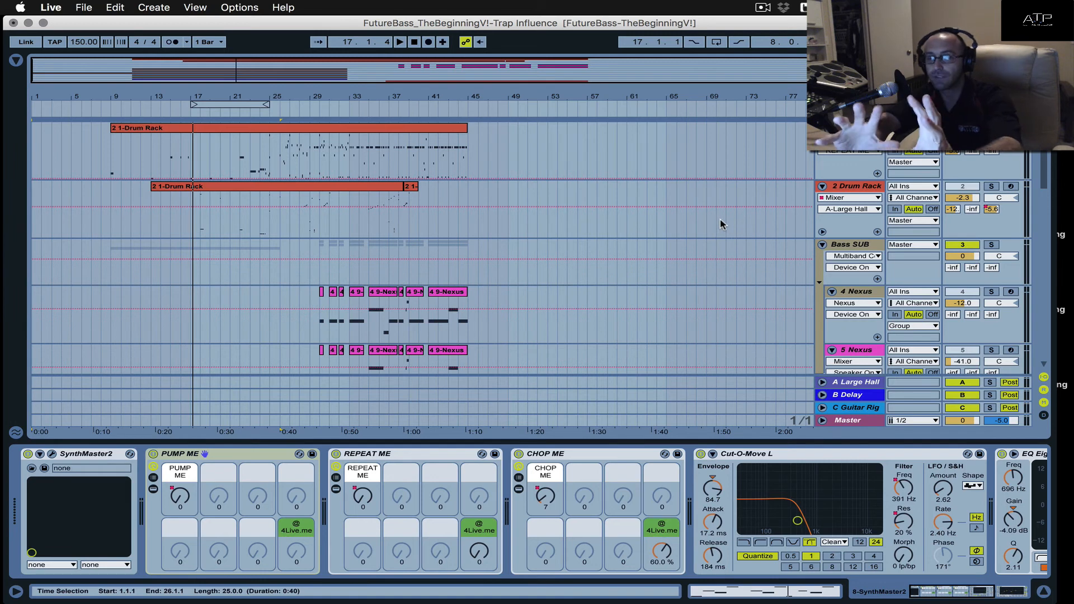
{"action": "scroll", "coordinate": [722, 224], "scroll_direction": "down", "scroll_amount": 2}
{"action": "key", "text": "space"}
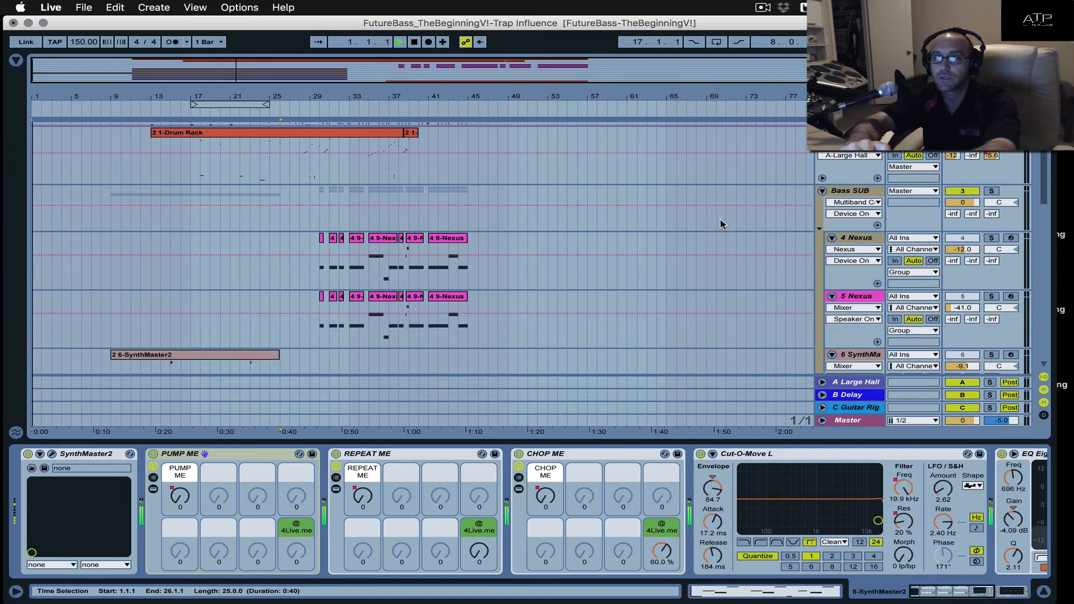
{"action": "scroll", "coordinate": [482, 183], "scroll_direction": "up", "scroll_amount": 2}
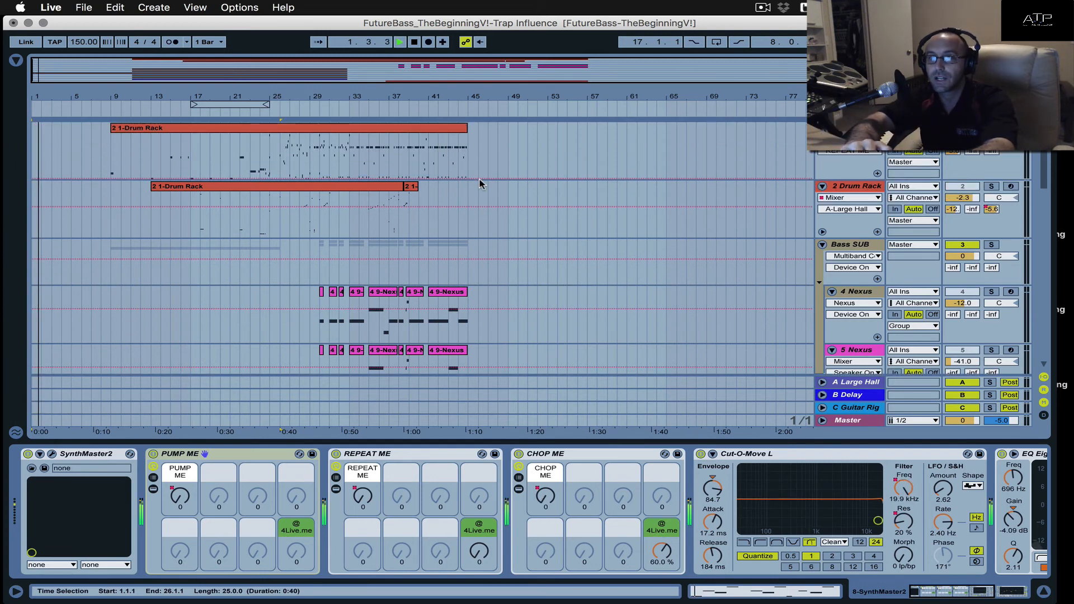
{"action": "left_click", "coordinate": [189, 112]}
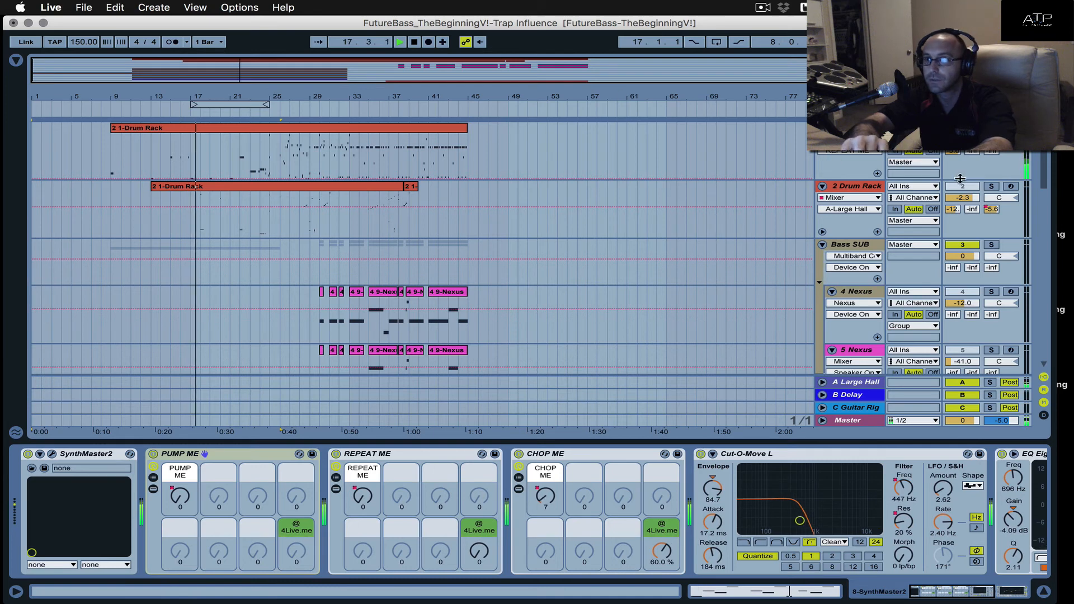
{"action": "left_click", "coordinate": [991, 186], "text": "super"}
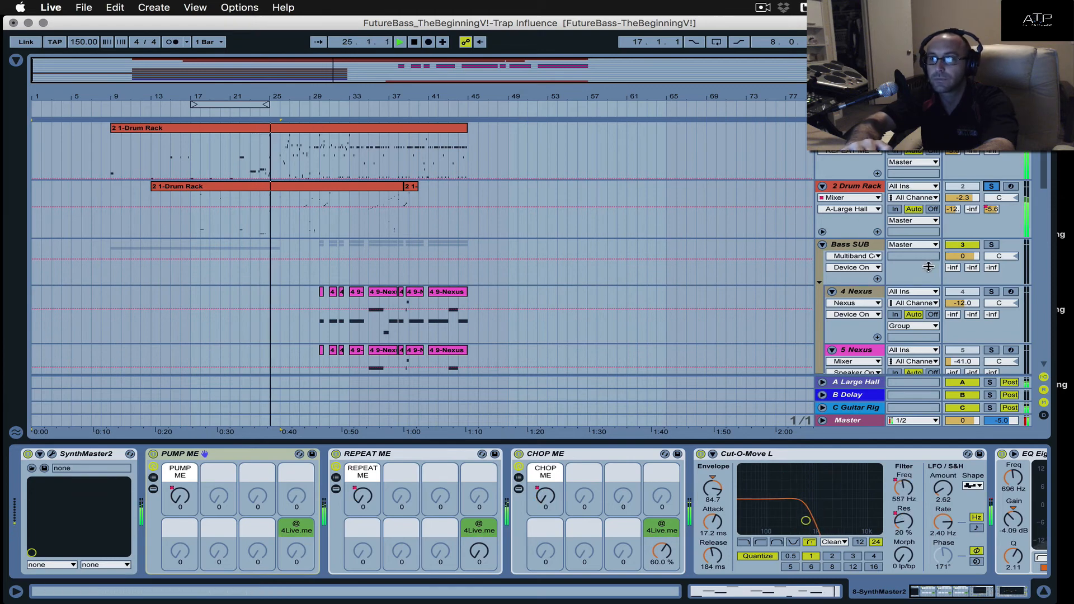
Stop playback and unsolo both Drum Rack tracks.
{"action": "scroll", "coordinate": [928, 267], "scroll_direction": "down", "scroll_amount": 5}
{"action": "key", "text": "space"}
{"action": "scroll", "coordinate": [929, 266], "scroll_direction": "up", "scroll_amount": 2}
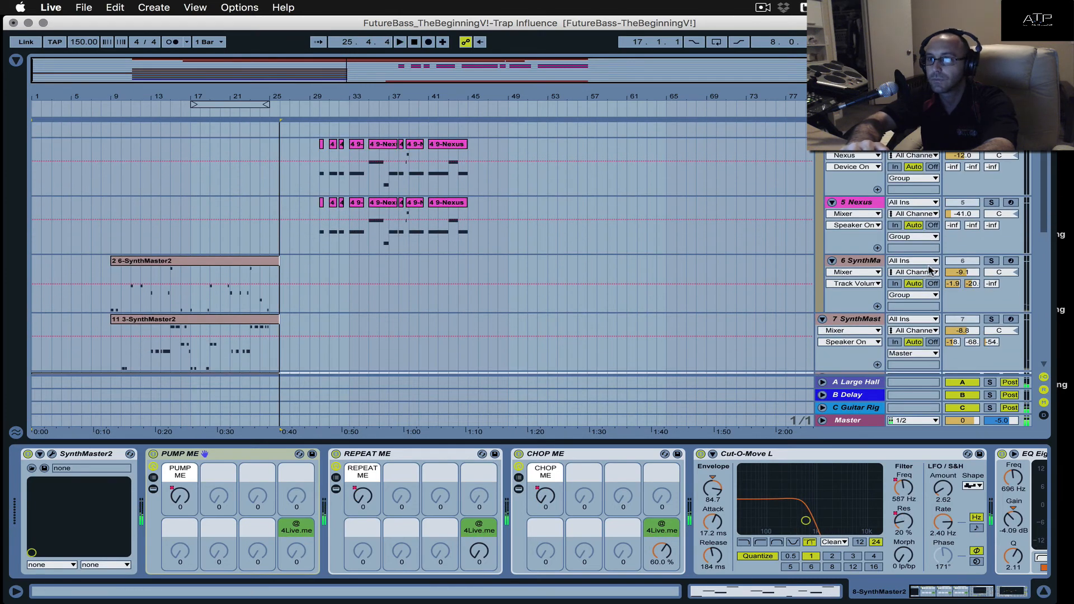
{"action": "scroll", "coordinate": [928, 270], "scroll_direction": "up", "scroll_amount": 6}
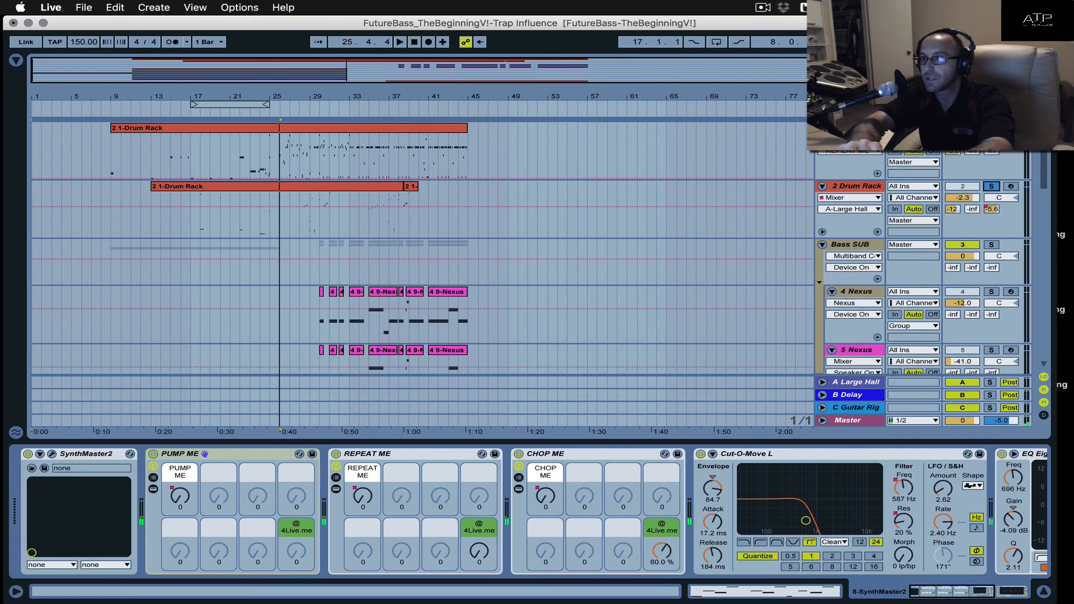
{"action": "left_click", "coordinate": [991, 186]}
Solo track 6 SynthMaster2 in the Bass SUB group and play its clip from bar 9.
{"action": "scroll", "coordinate": [885, 208], "scroll_direction": "down", "scroll_amount": 6}
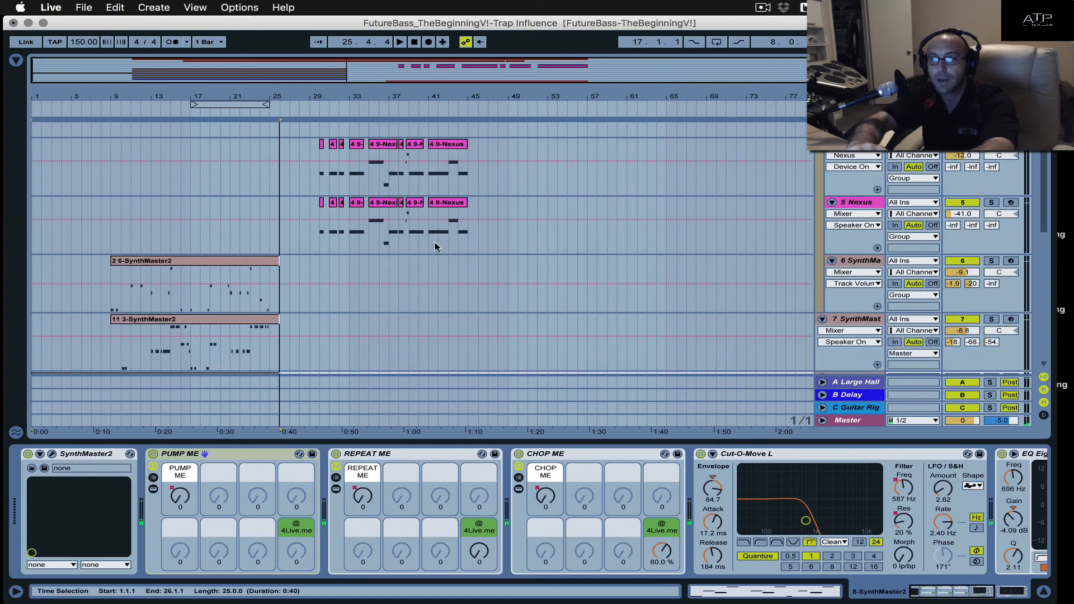
{"action": "left_click", "coordinate": [262, 260]}
{"action": "left_click", "coordinate": [991, 260]}
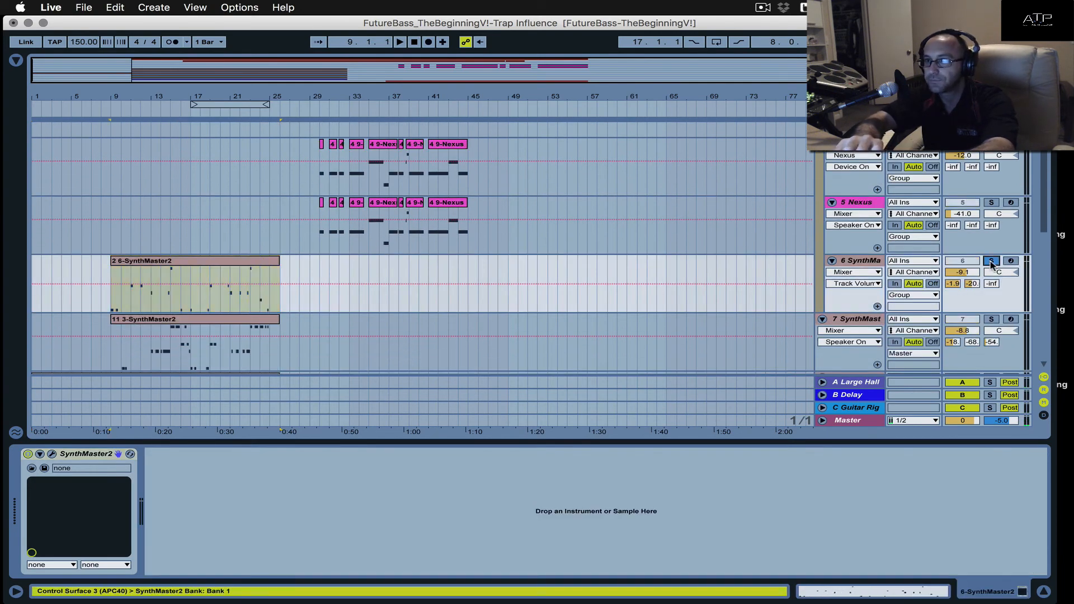
{"action": "key", "text": "space"}
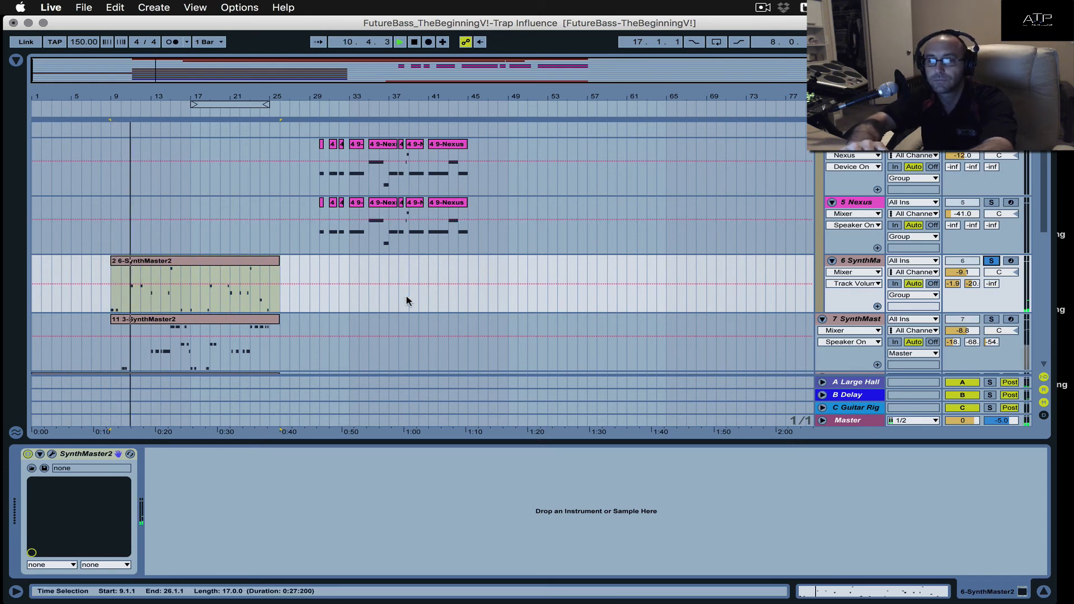
Add track 2 Drum Rack and Nexus tracks 4 and 5 to the solo during playback, ending with all solos cleared and playback stopped.
{"action": "scroll", "coordinate": [407, 300], "scroll_direction": "up", "scroll_amount": 1}
{"action": "scroll", "coordinate": [407, 300], "scroll_direction": "up", "scroll_amount": 5}
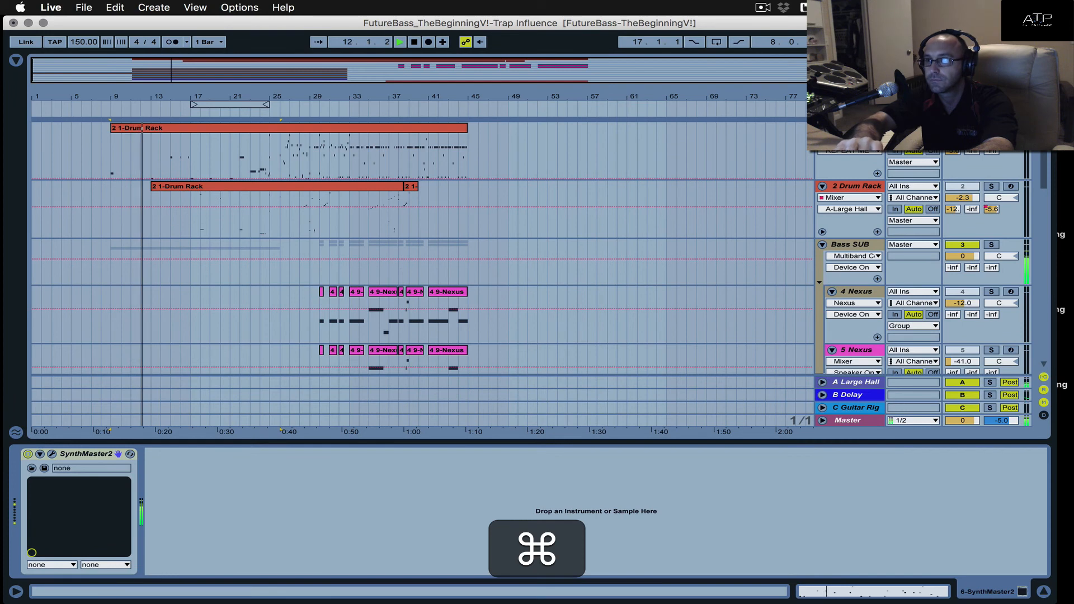
{"action": "left_click", "coordinate": [992, 186]}
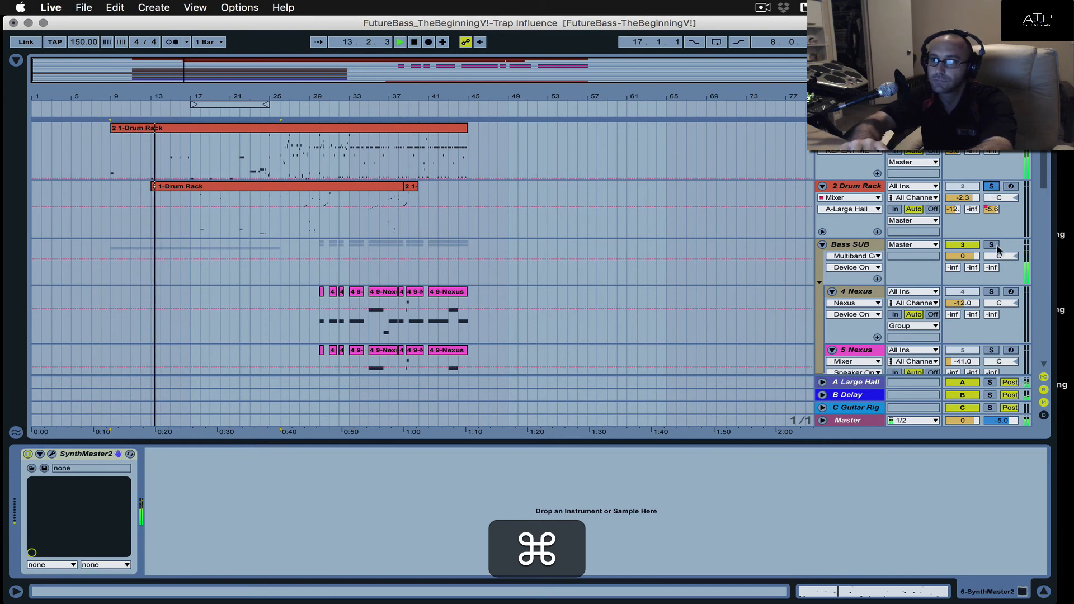
{"action": "left_click", "coordinate": [991, 292], "text": "super"}
{"action": "left_click", "coordinate": [990, 350], "text": "super"}
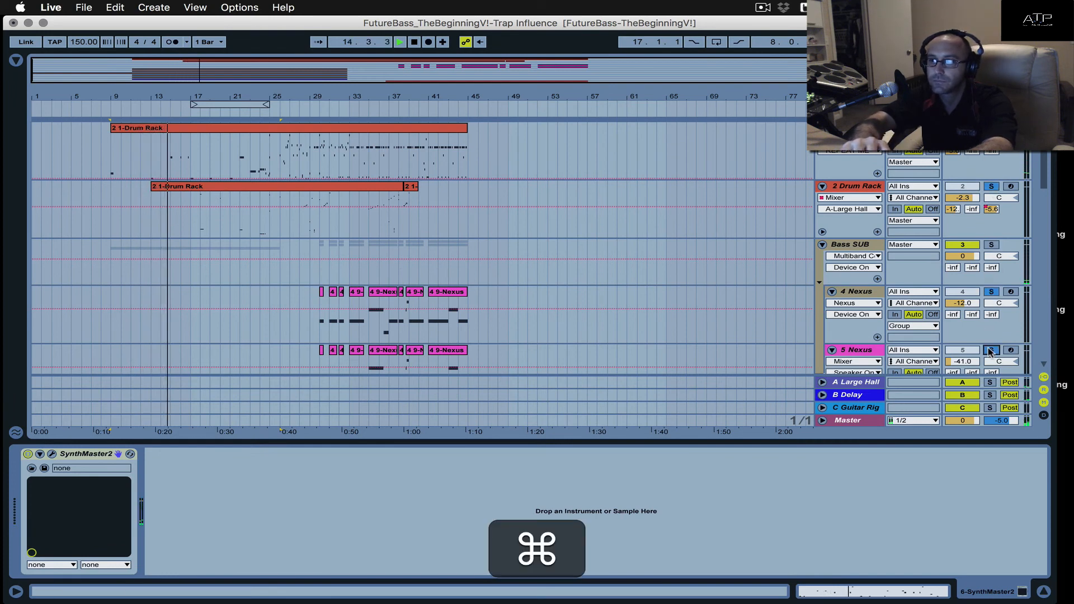
{"action": "scroll", "coordinate": [722, 273], "scroll_direction": "down", "scroll_amount": 4}
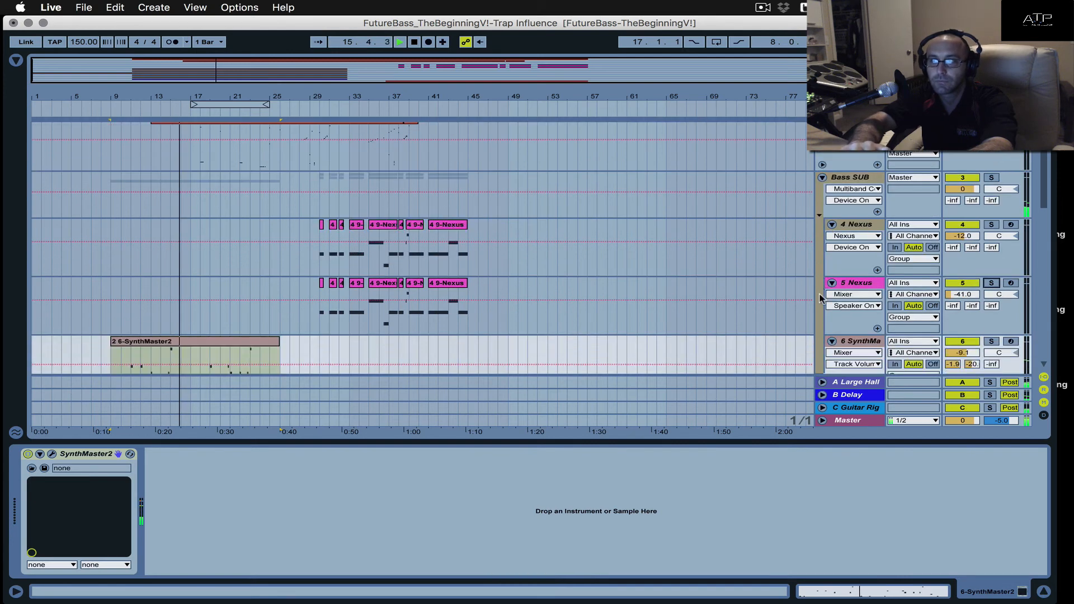
{"action": "scroll", "coordinate": [721, 273], "scroll_direction": "down", "scroll_amount": 2}
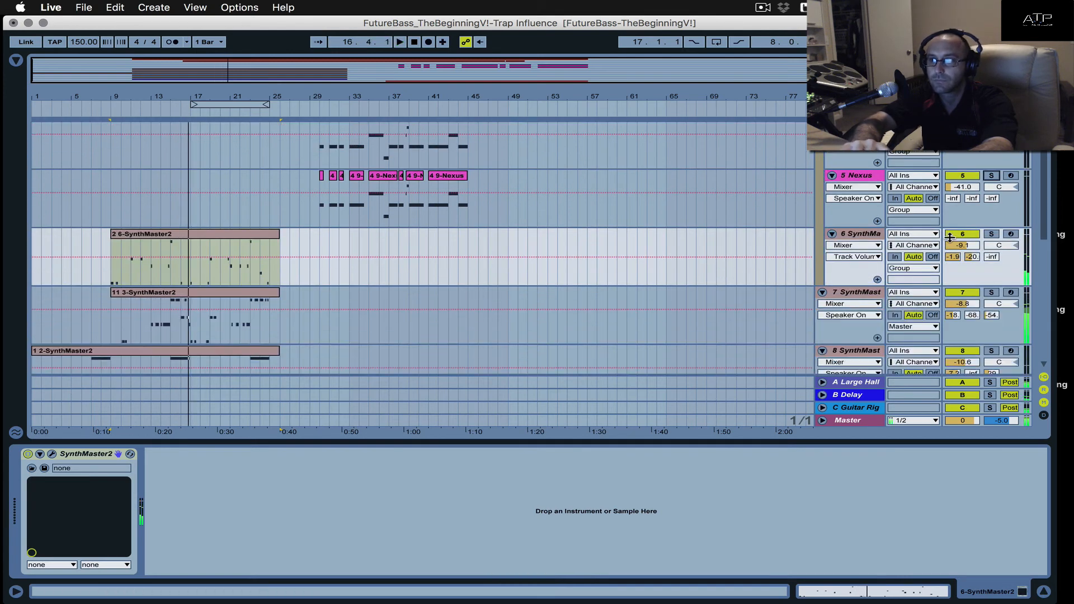
Solo track 7 SynthMaster2 from bar 10, adding tracks 6 and 8 SynthMaster2 to the solo during playback.
{"action": "left_click", "coordinate": [991, 292]}
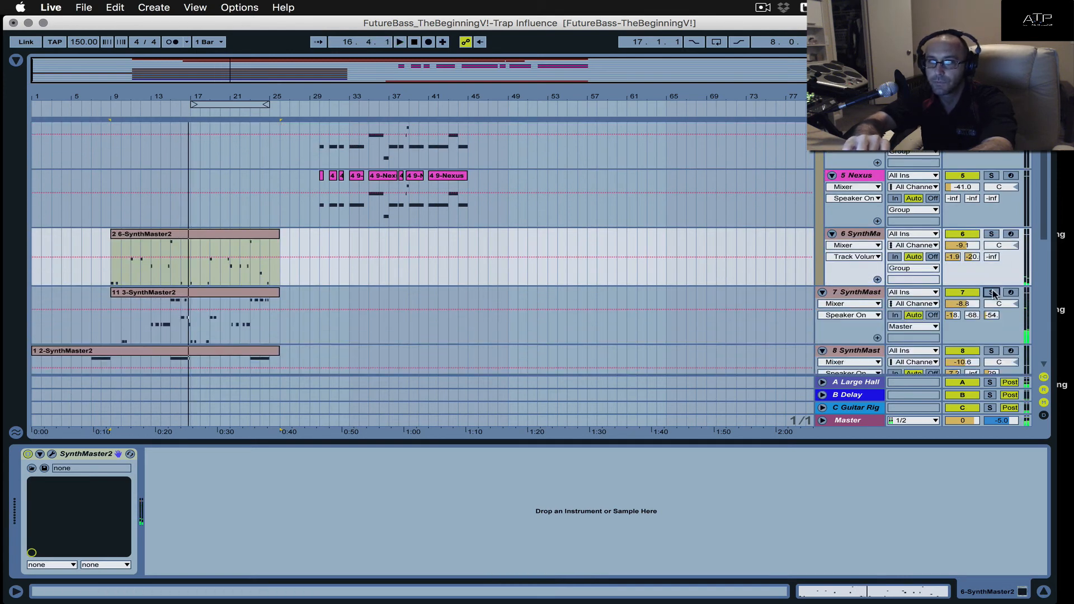
{"action": "left_click", "coordinate": [120, 320]}
{"action": "key", "text": "space"}
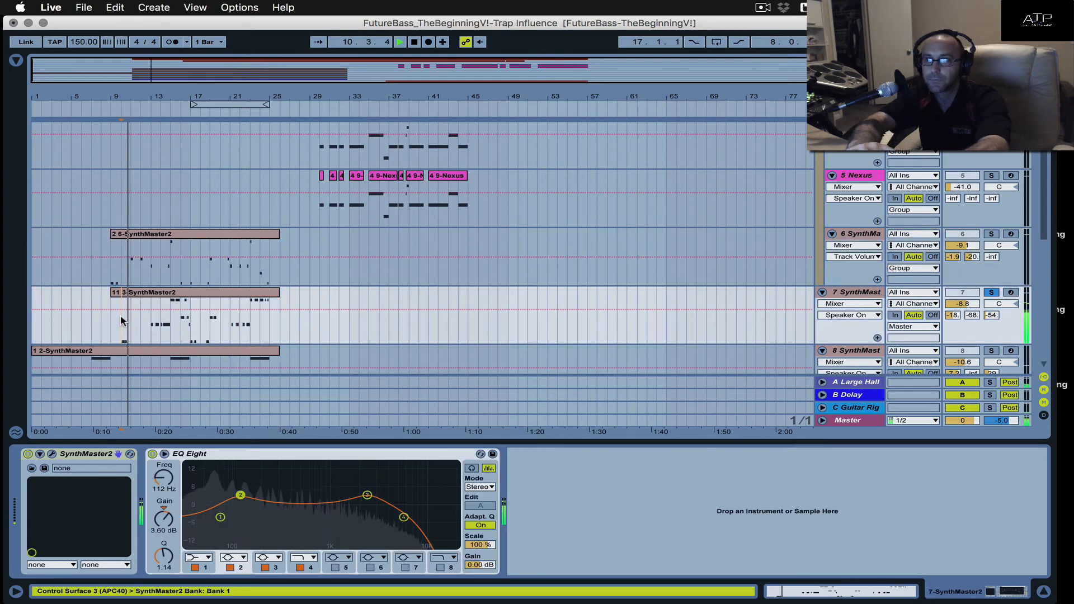
{"action": "left_click", "coordinate": [991, 233], "text": "super"}
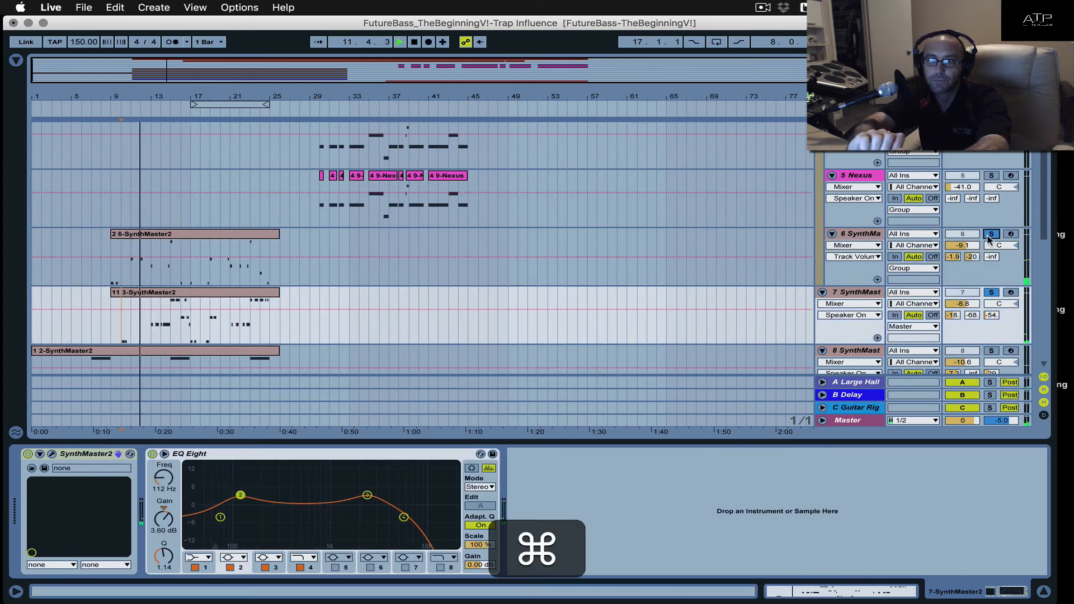
{"action": "scroll", "coordinate": [990, 274], "scroll_direction": "down", "scroll_amount": 2}
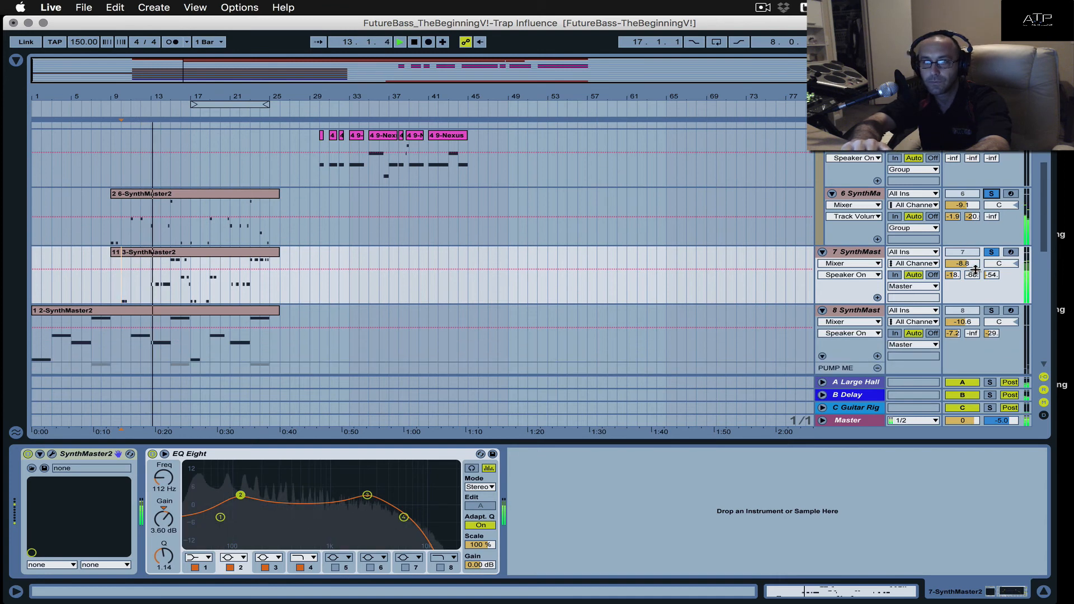
{"action": "left_click", "coordinate": [991, 310], "text": "super"}
Collapse the automation lanes of track 8 SynthMaster2.
{"action": "scroll", "coordinate": [991, 310], "scroll_direction": "down", "scroll_amount": 5}
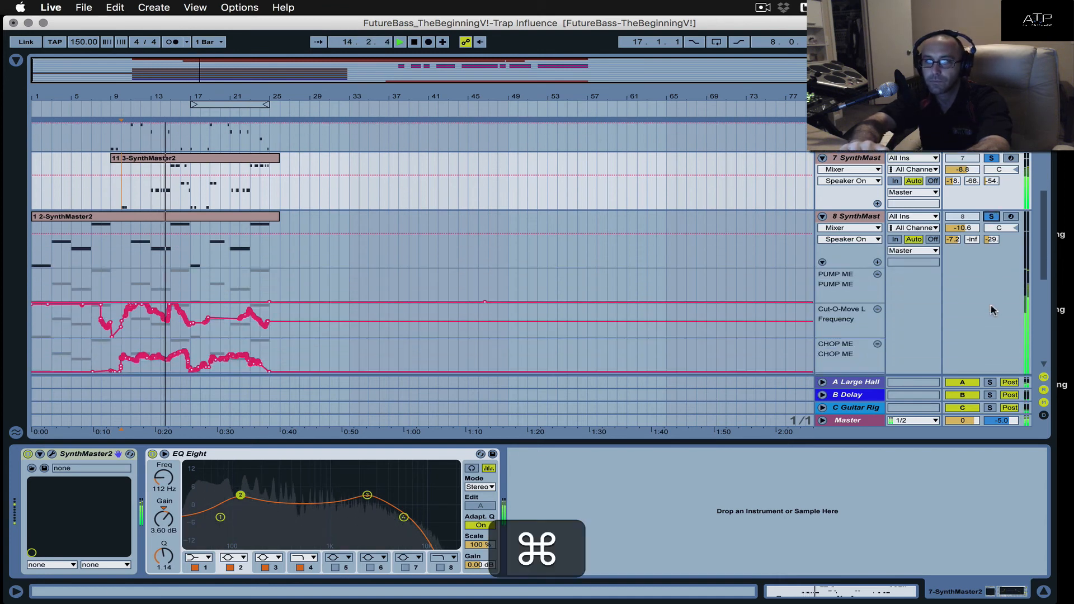
{"action": "scroll", "coordinate": [991, 310], "scroll_direction": "down", "scroll_amount": 1}
{"action": "left_click", "coordinate": [822, 235]}
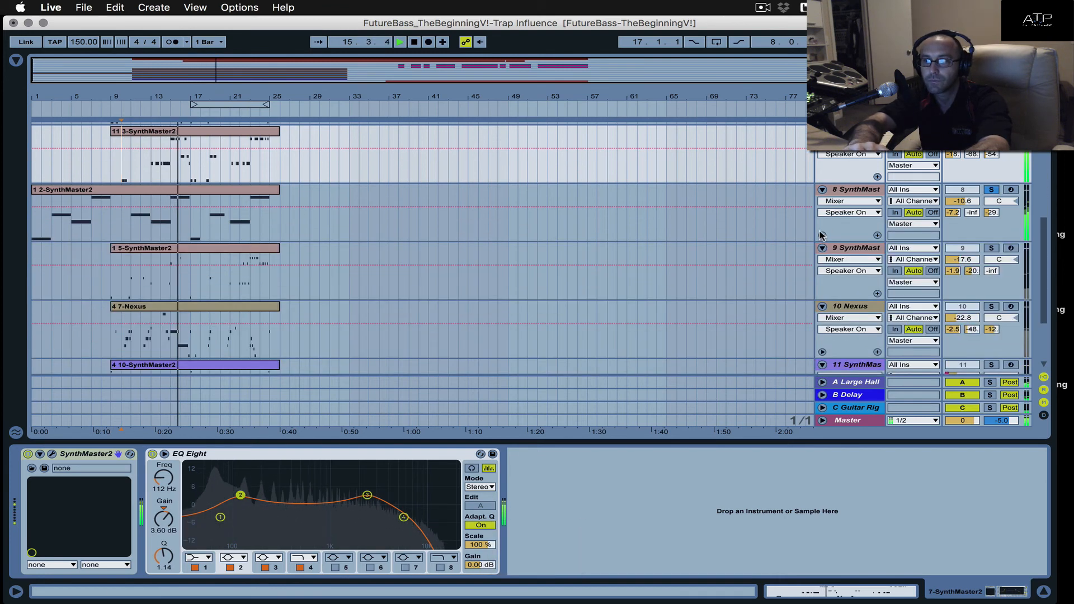
Add track 10 Nexus to the solo, ending with playback stopped and all tracks unsoloed.
{"action": "scroll", "coordinate": [825, 236], "scroll_direction": "down", "scroll_amount": 1}
{"action": "left_click", "coordinate": [991, 293], "text": "super"}
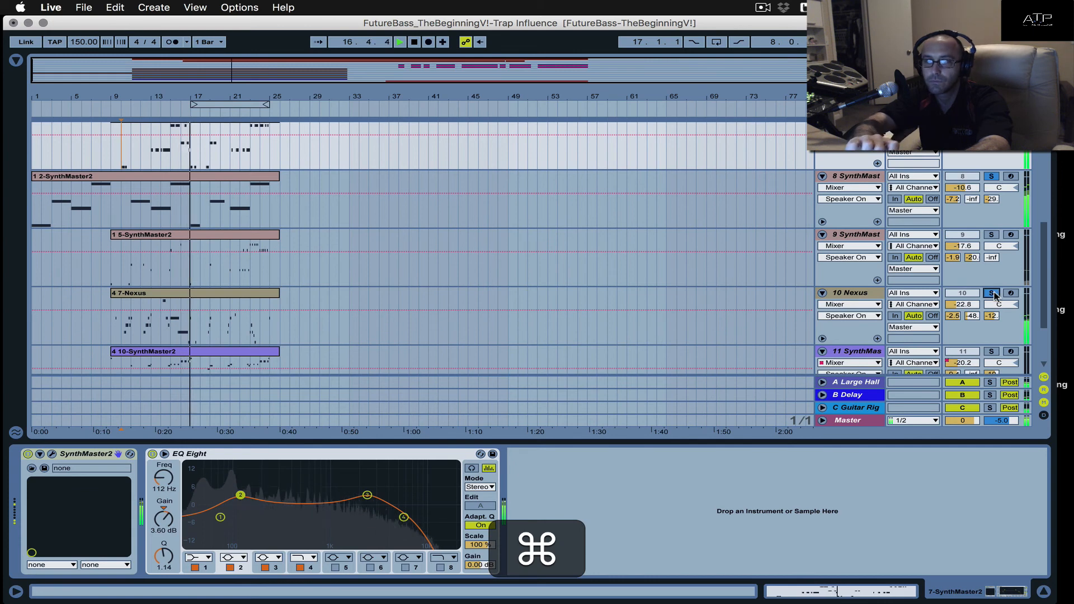
{"action": "key", "text": "space"}
{"action": "left_click", "coordinate": [993, 293]}
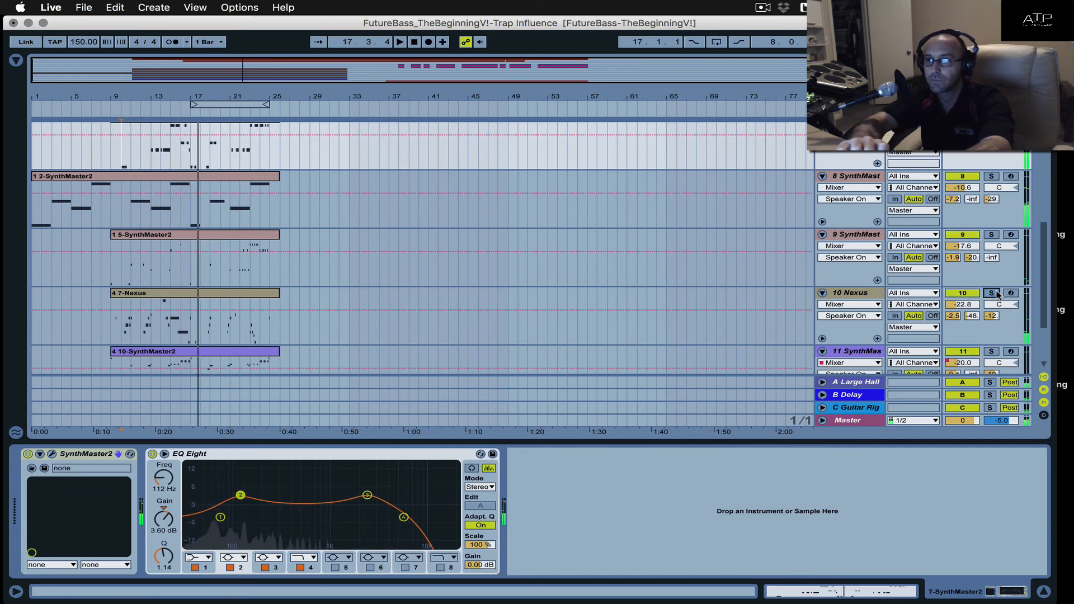
Review the arrangement's full track stack, from the Drum Racks down to the Dark Synth audio track.
{"action": "scroll", "coordinate": [675, 228], "scroll_direction": "down", "scroll_amount": 3}
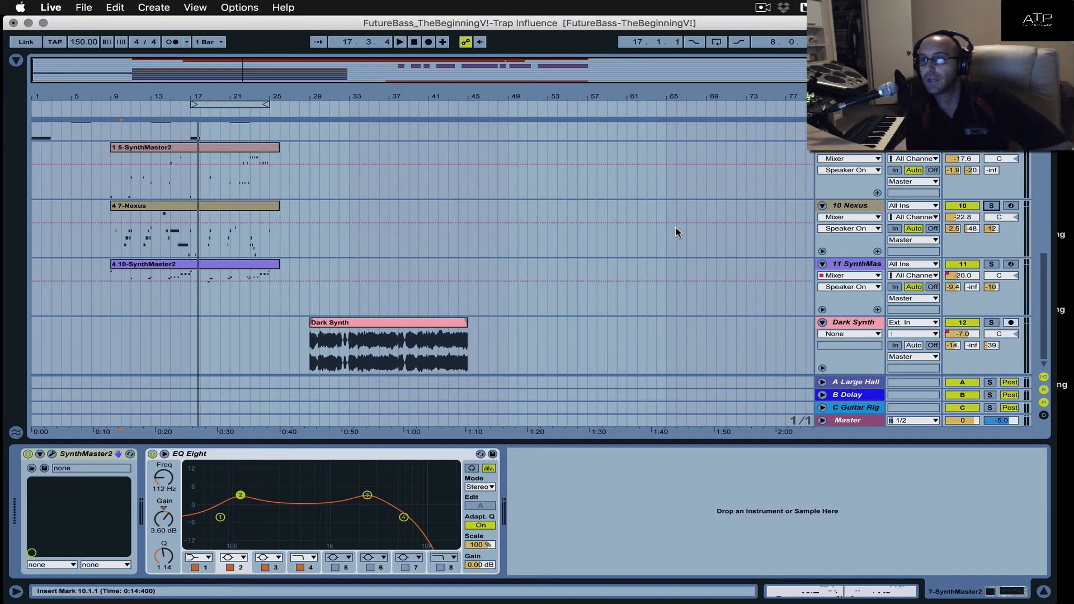
{"action": "scroll", "coordinate": [676, 227], "scroll_direction": "up", "scroll_amount": 8}
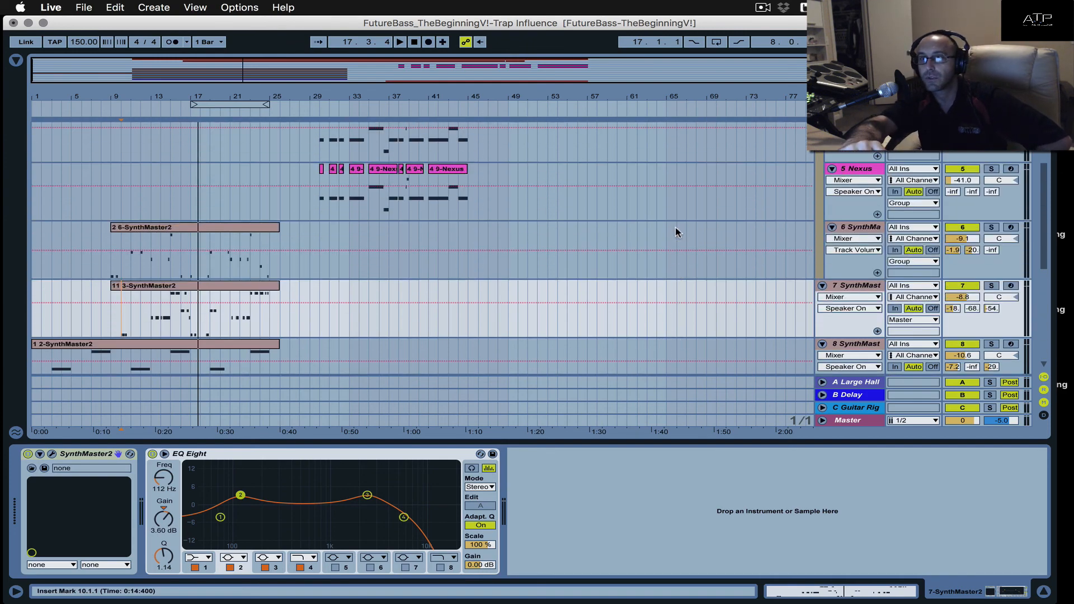
{"action": "scroll", "coordinate": [676, 227], "scroll_direction": "up", "scroll_amount": 8}
{"action": "scroll", "coordinate": [676, 228], "scroll_direction": "down", "scroll_amount": 15}
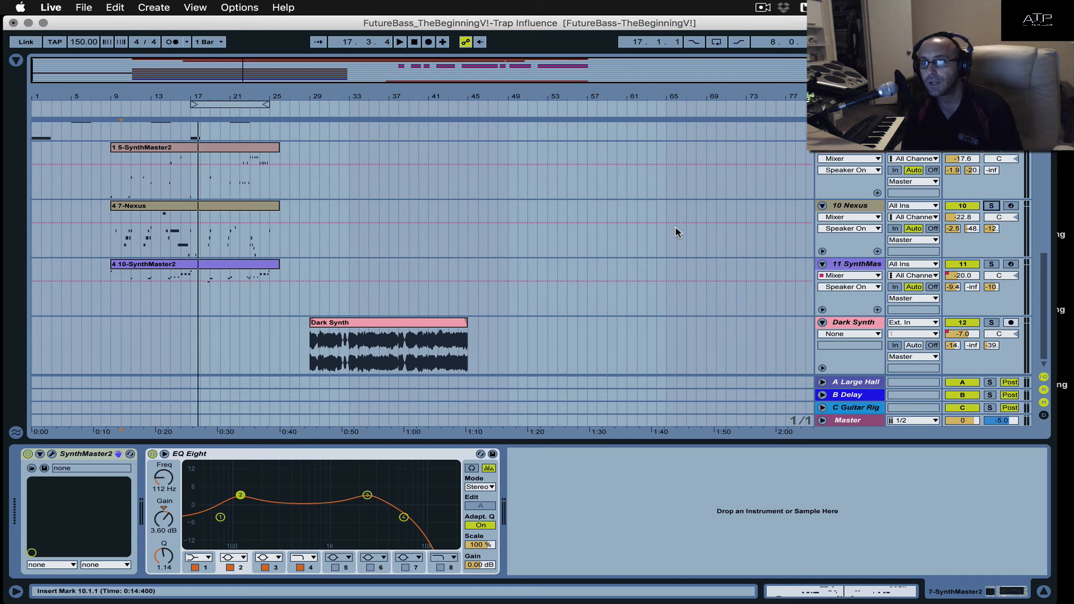
{"action": "scroll", "coordinate": [676, 227], "scroll_direction": "up", "scroll_amount": 1}
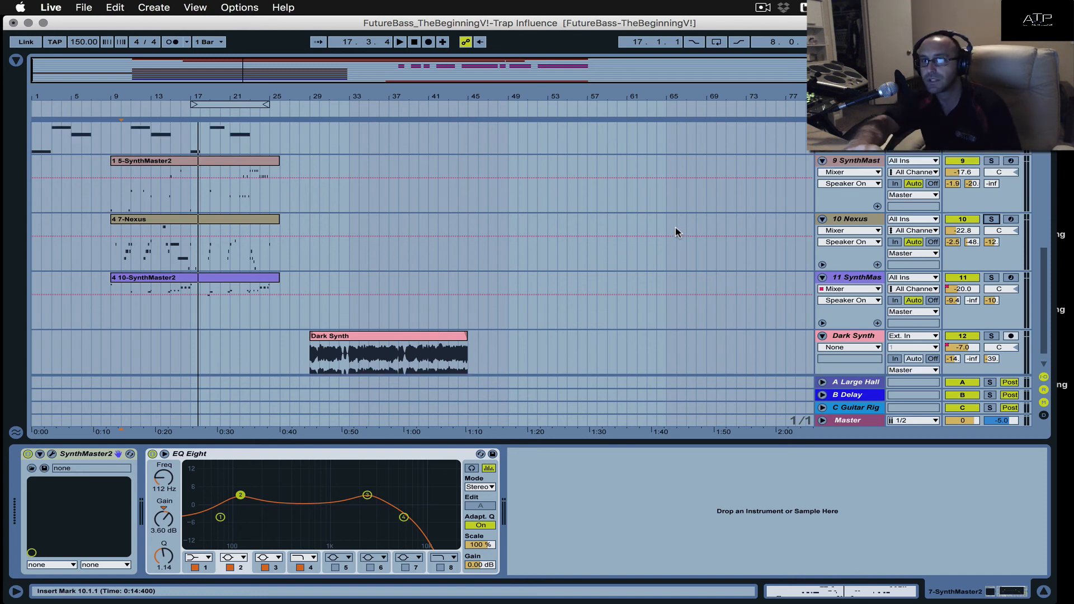